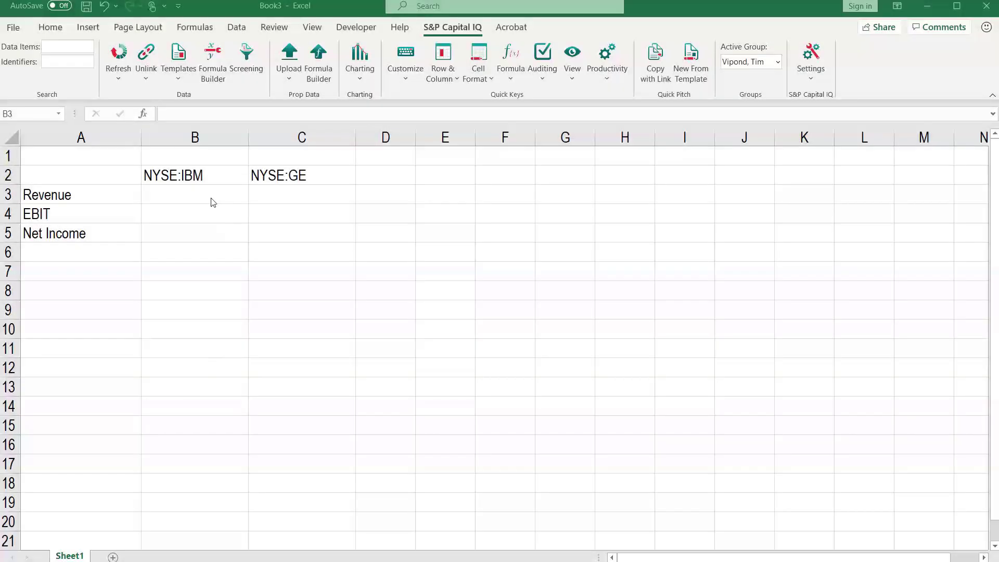
# Build a Capital IQ formula in B3 for FY2019 Total Revenue of the B2 ticker, as of 11/17/2020
pyautogui.click(211, 198)
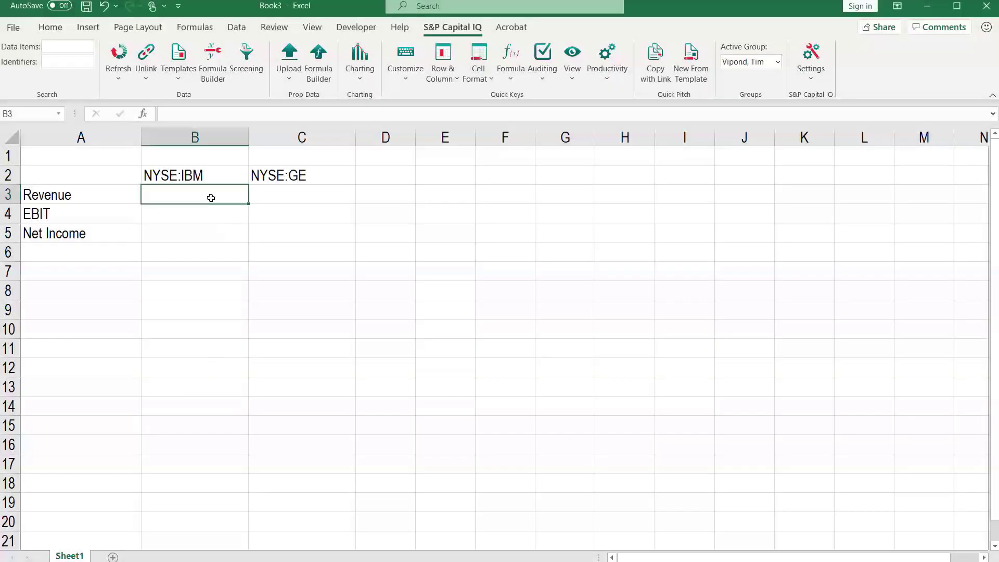
pyautogui.click(212, 67)
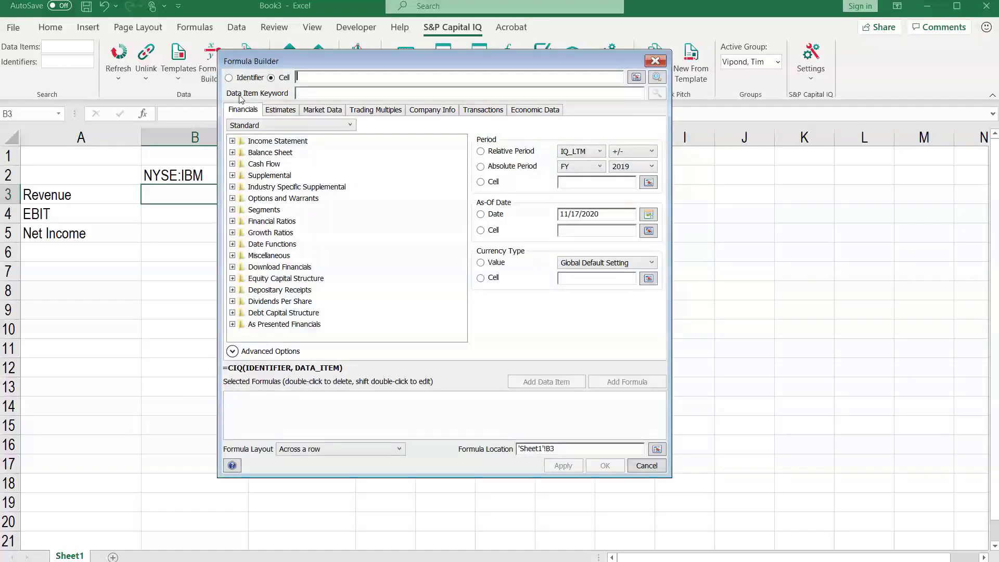
pyautogui.click(173, 175)
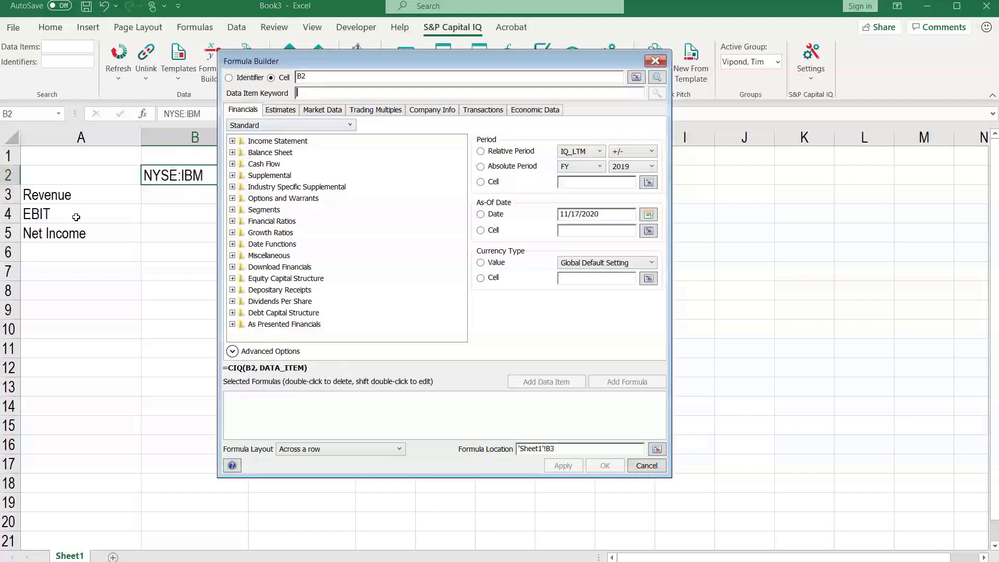
pyautogui.click(233, 141)
pyautogui.click(232, 141)
pyautogui.click(233, 141)
pyautogui.click(257, 154)
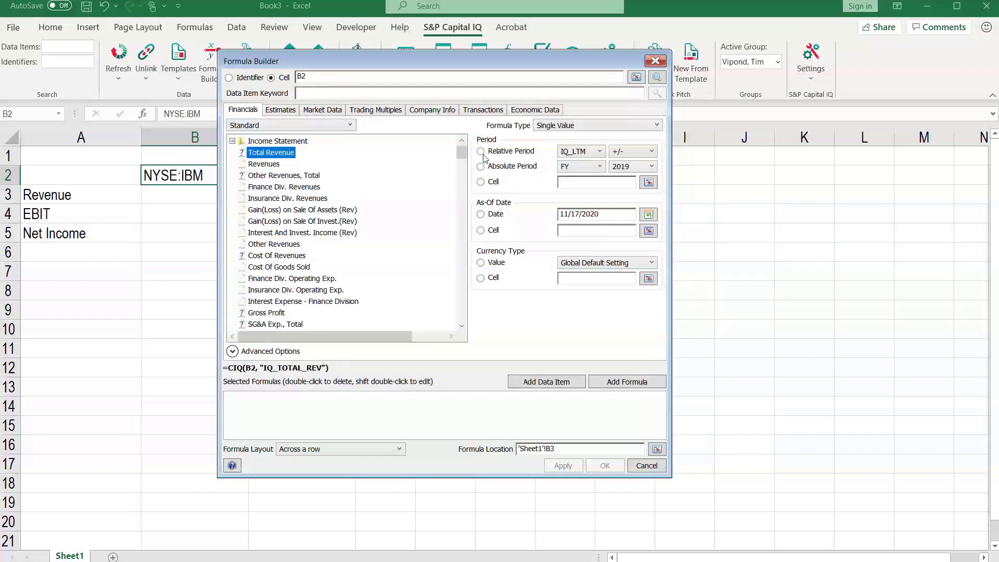
pyautogui.click(518, 167)
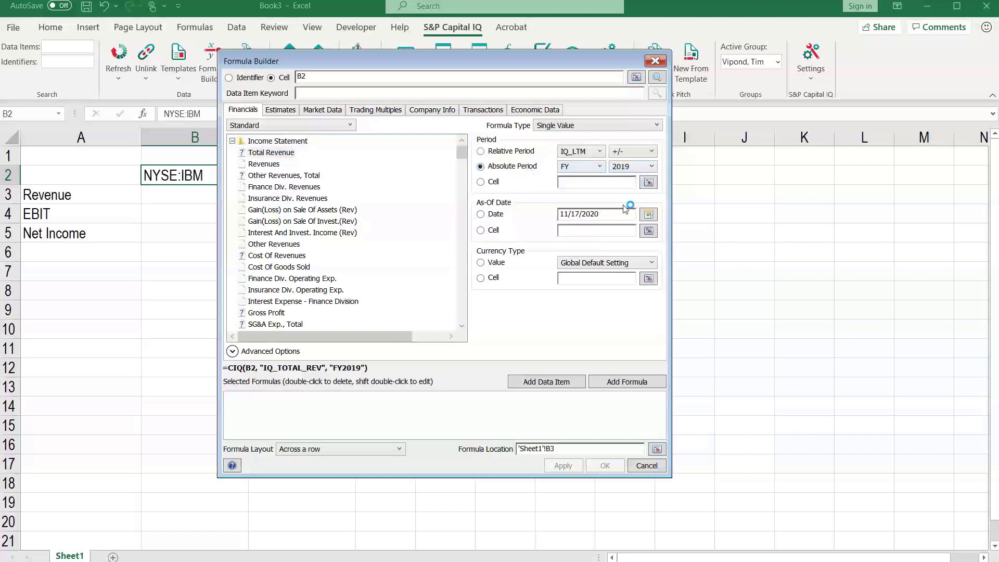
pyautogui.click(481, 216)
pyautogui.click(481, 266)
pyautogui.click(616, 383)
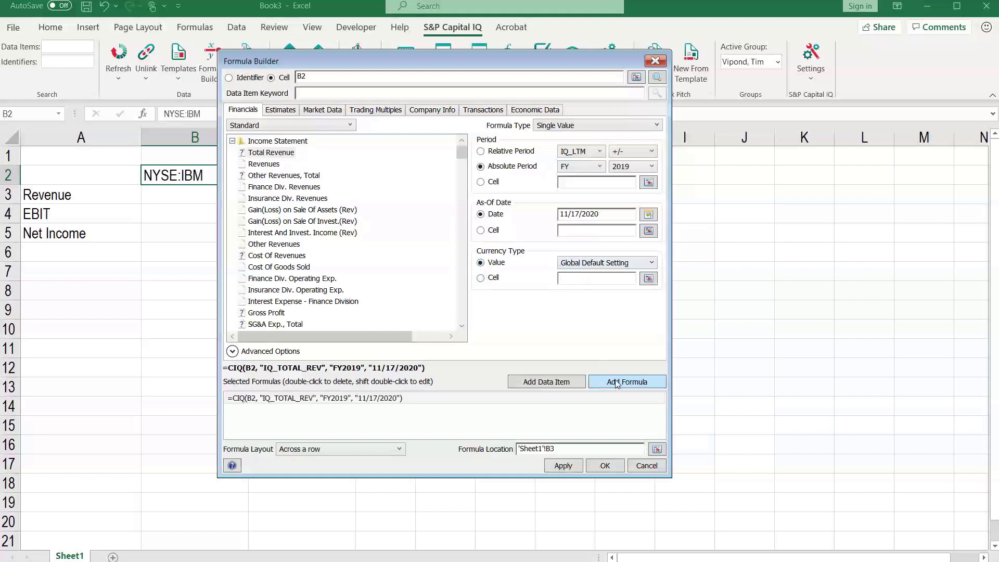
pyautogui.click(605, 466)
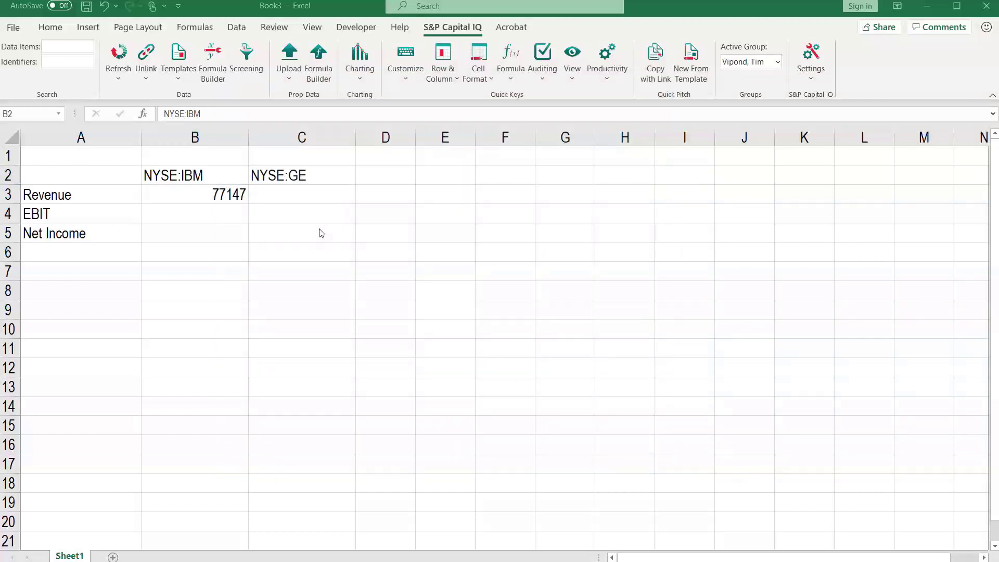
# Fill the B3 revenue formula right into C3, giving GE 95214
pyautogui.click(214, 197)
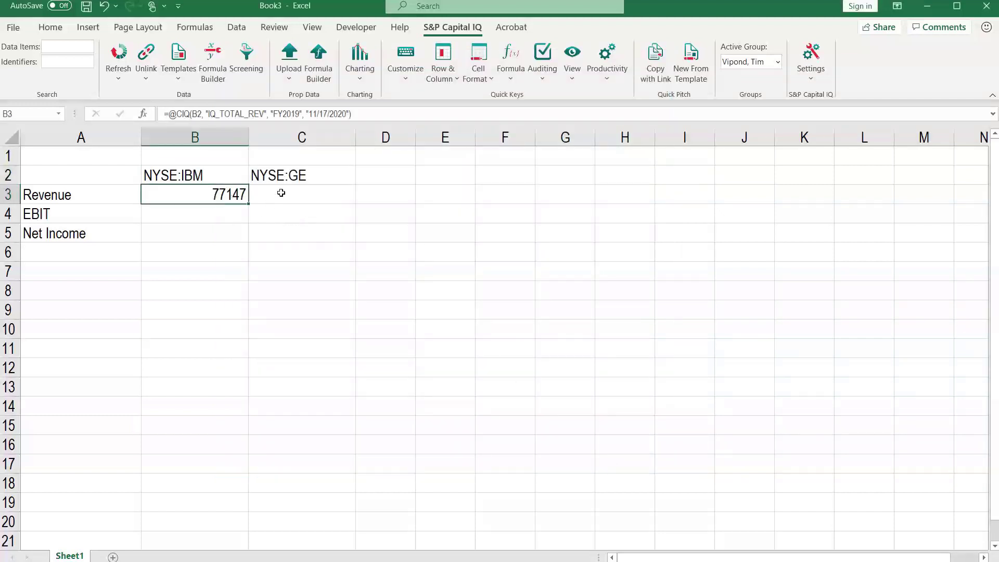
pyautogui.keyDown('shift'); pyautogui.click(281, 193); pyautogui.keyUp('shift')
pyautogui.hotkey('ctrl', 'r')
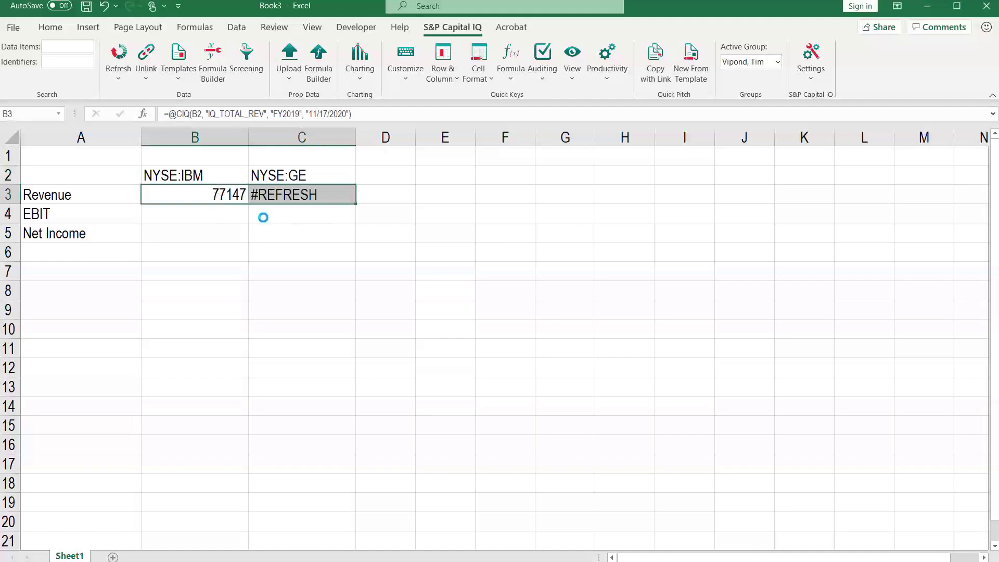
# Compare the B3 and C3 revenue formulas without changing them
pyautogui.click(279, 197)
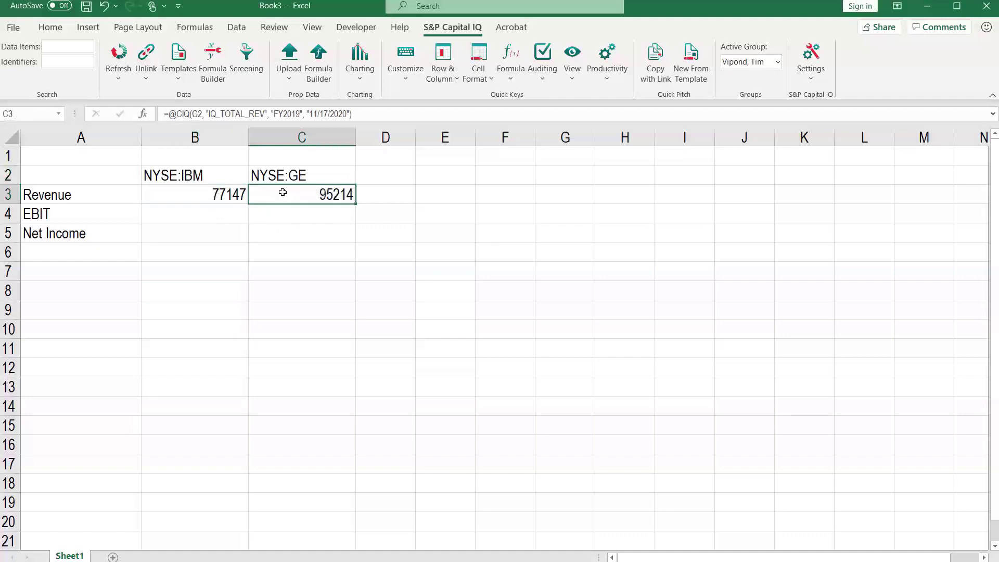
pyautogui.doubleClick(281, 196)
pyautogui.press('Escape')
pyautogui.press('Left')
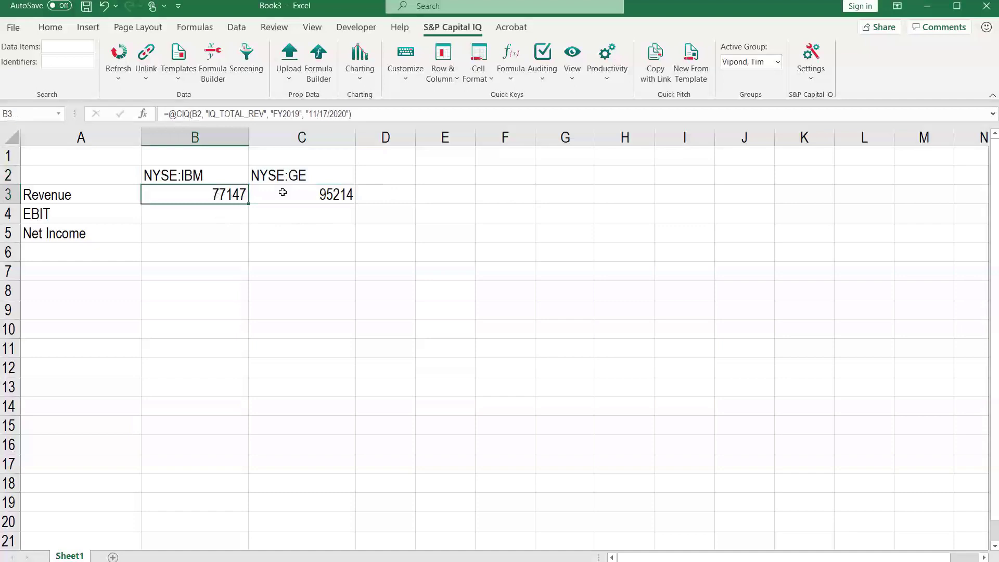
pyautogui.press('F2')
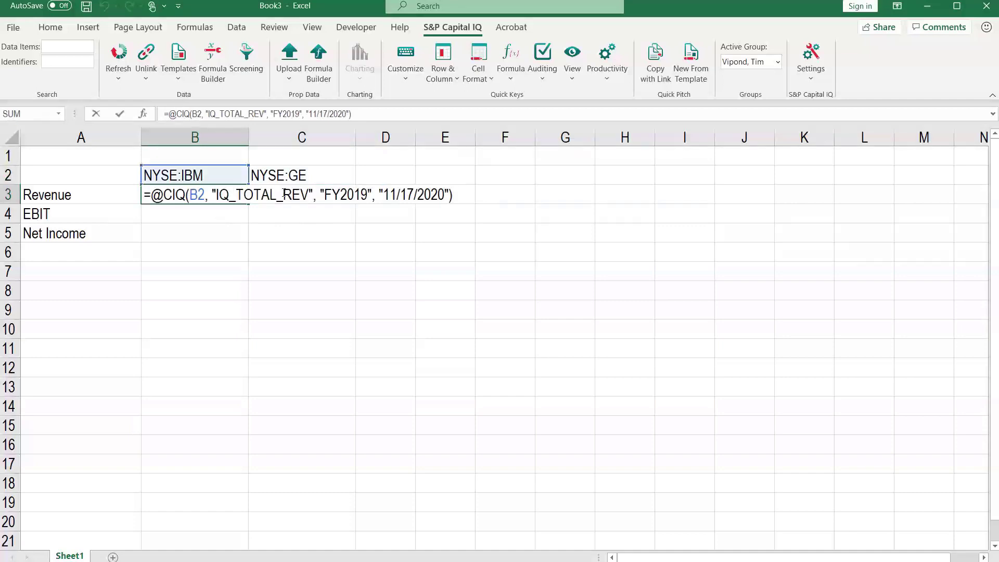
pyautogui.press('Escape')
pyautogui.press('Right')
pyautogui.press('F2')
pyautogui.press('Escape')
pyautogui.press('Left')
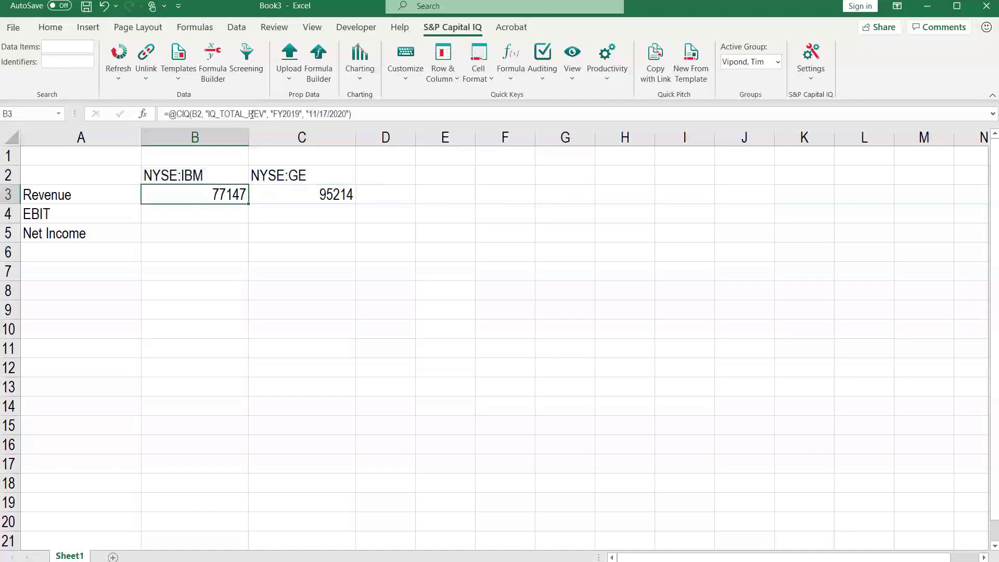
# Open B3's formula and select the IQ_TOTAL_REV data item text
pyautogui.press('F2')
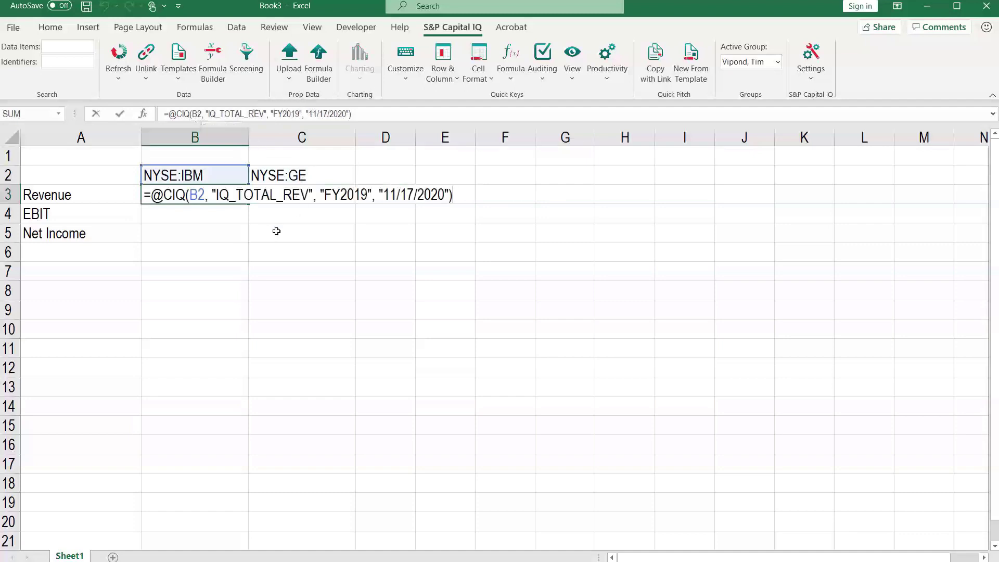
pyautogui.hotkey('ctrl', 'Return')
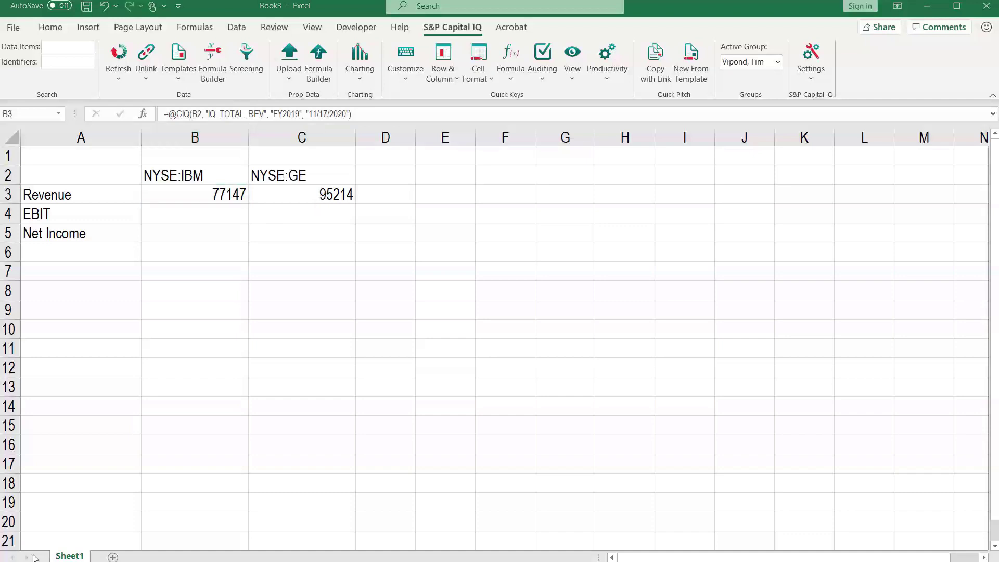
pyautogui.doubleClick(215, 194)
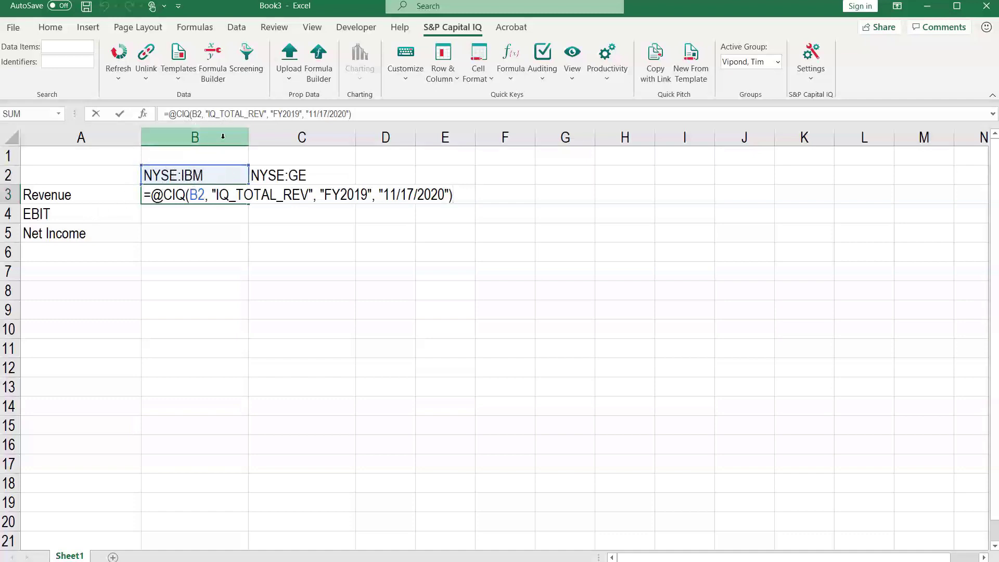
pyautogui.moveTo(208, 113); pyautogui.dragTo(268, 113)
pyautogui.hotkey('ctrl', 'c')
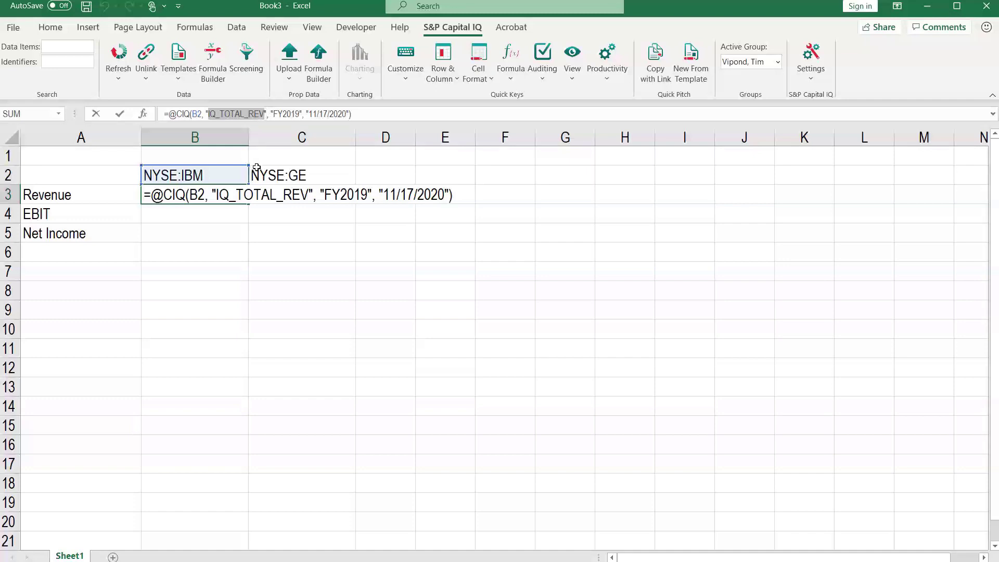
# Replace the Revenue label in A3 with IQ_TOTAL_REV
pyautogui.hotkey('ctrl', 'Return')
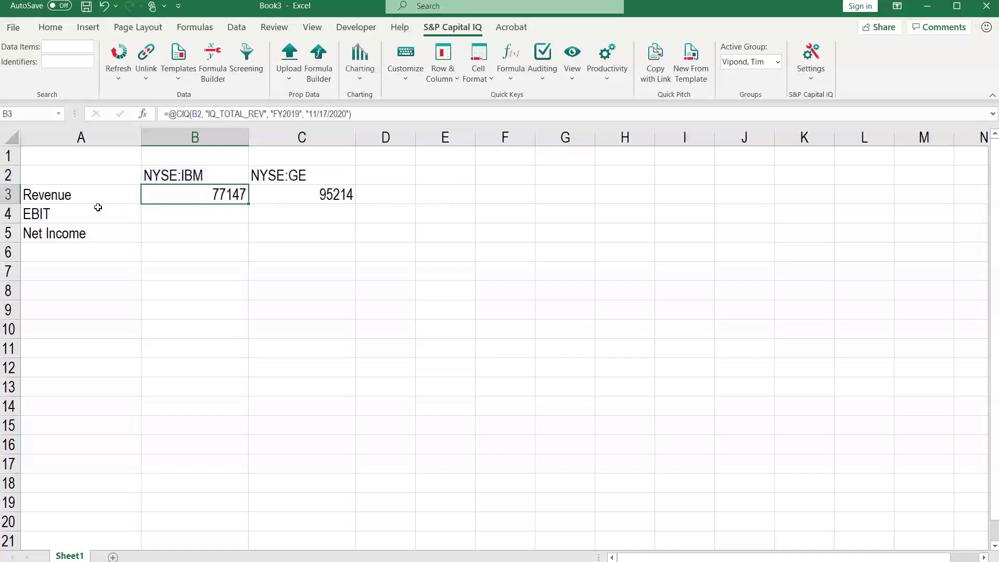
pyautogui.click(87, 197)
pyautogui.doubleClick(212, 112)
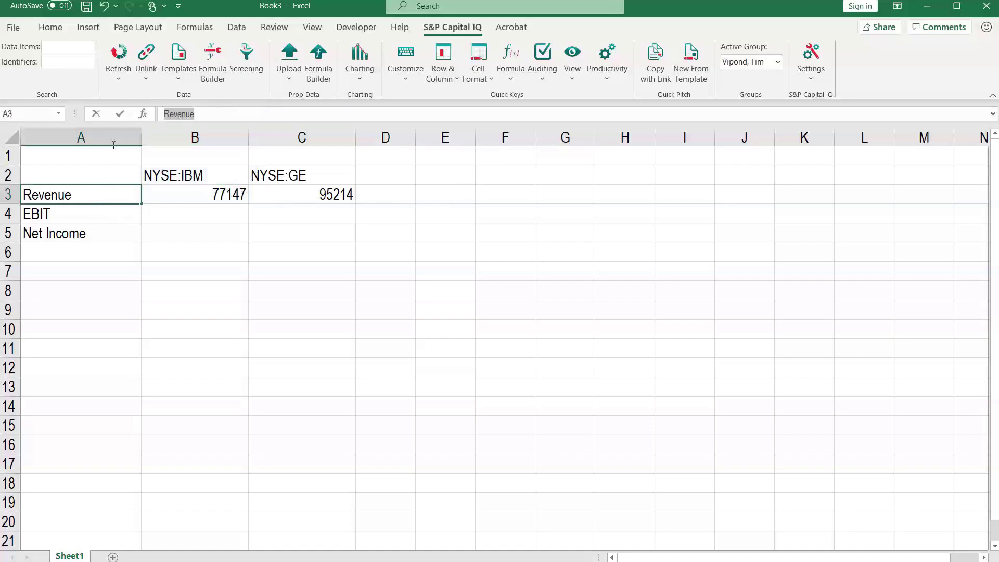
pyautogui.hotkey('ctrl', 'v')
pyautogui.click(119, 118)
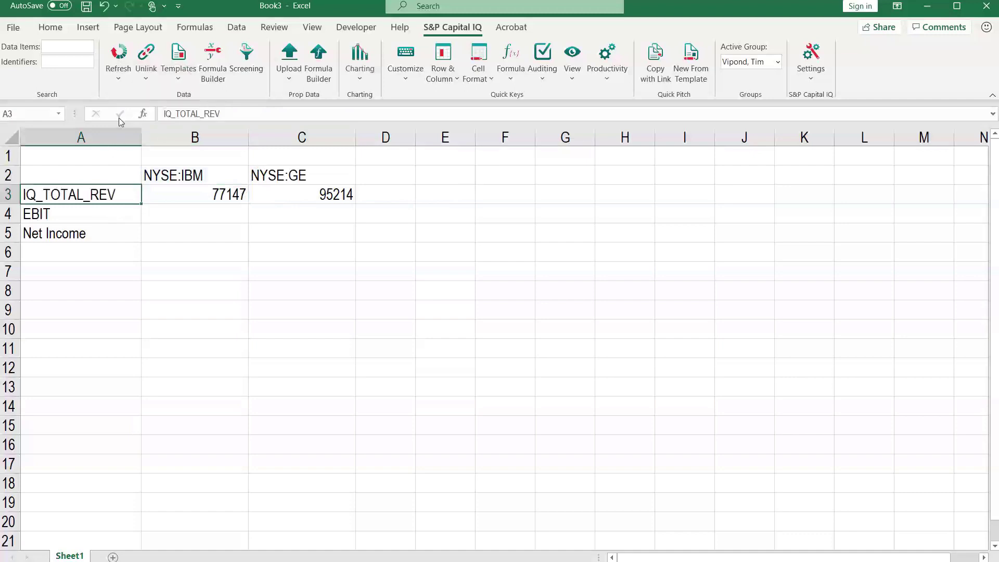
# Change B3's formula to take its data item from $A3
pyautogui.press('Right')
pyautogui.click(203, 109)
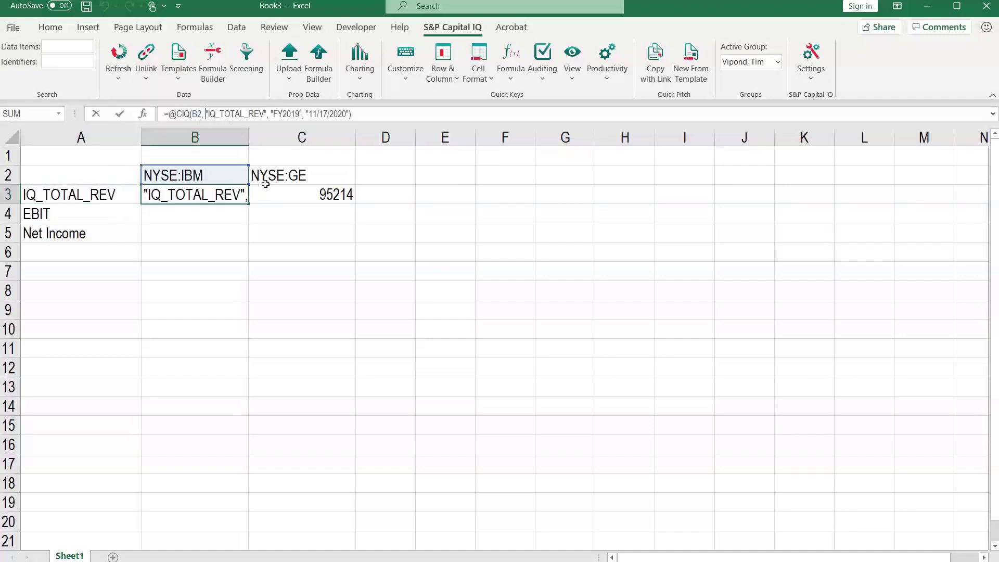
pyautogui.press('Delete')
pyautogui.press('Delete')
pyautogui.press('Delete')
pyautogui.press('Delete')
pyautogui.press('Delete')
pyautogui.press('Delete')
pyautogui.press('Delete')
pyautogui.press('Delete')
pyautogui.press('Delete')
pyautogui.press('Delete')
pyautogui.press('Delete')
pyautogui.press('Delete')
pyautogui.press('Delete')
pyautogui.press('Delete')
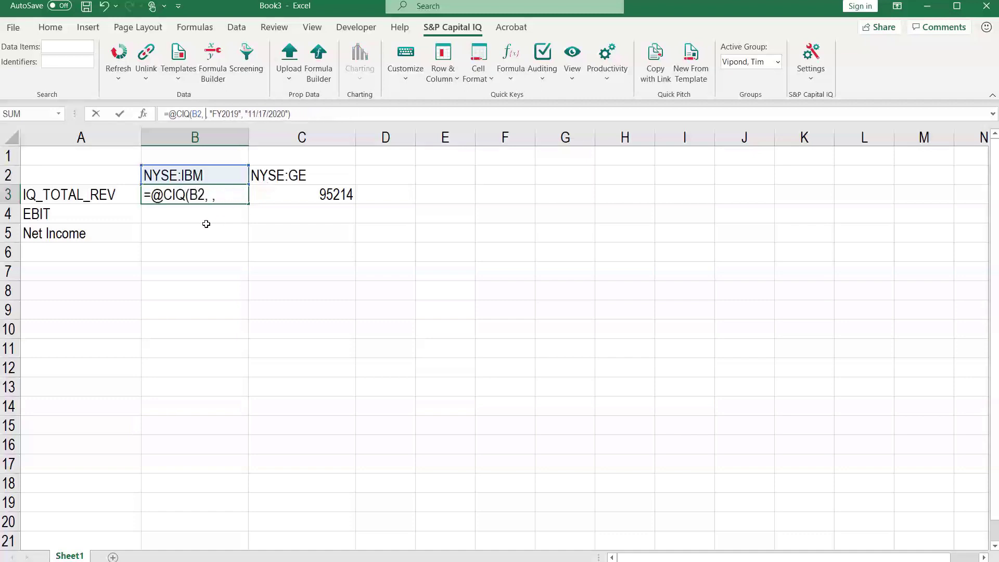
pyautogui.click(117, 196)
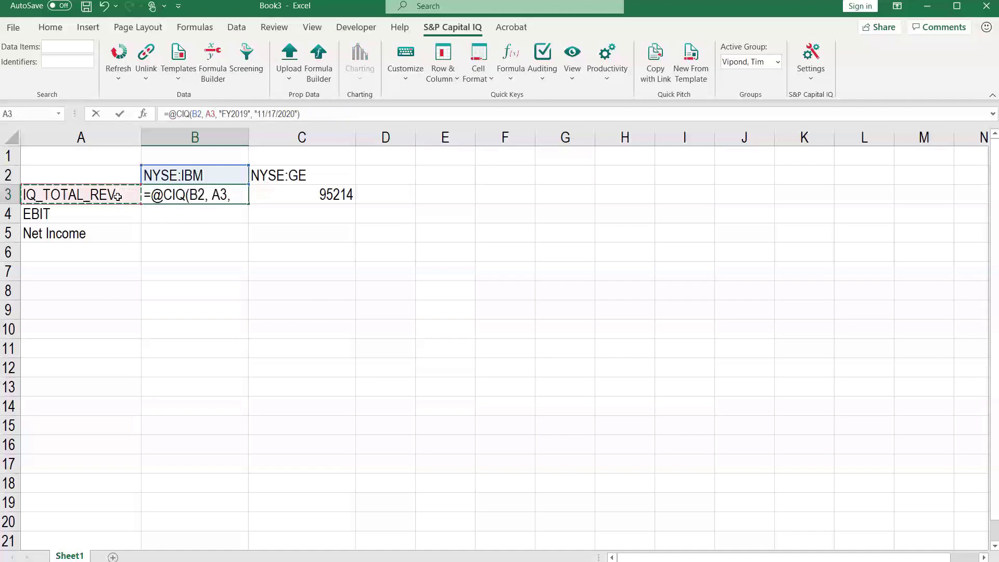
pyautogui.press('F4')
pyautogui.press('F4')
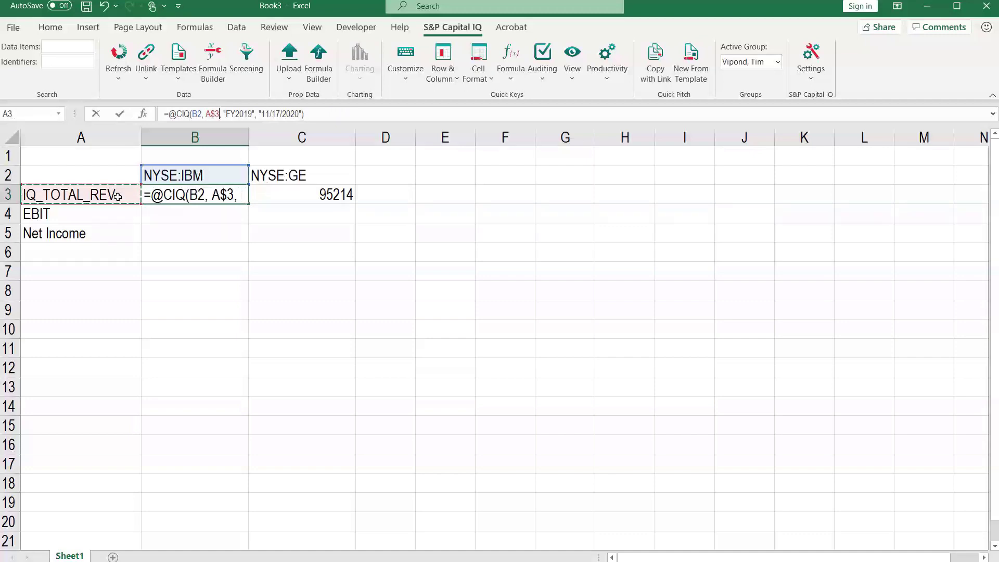
pyautogui.press('F4')
pyautogui.hotkey('ctrl', 'Return')
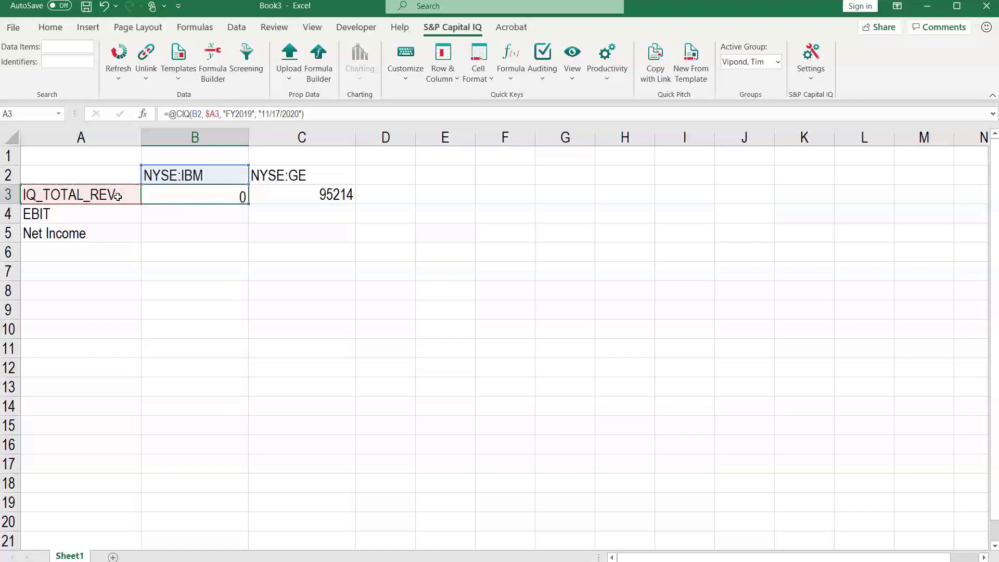
# Copy the updated formula into C3 and compare the B3 and C3 formulas
pyautogui.hotkey('shift', 'Right')
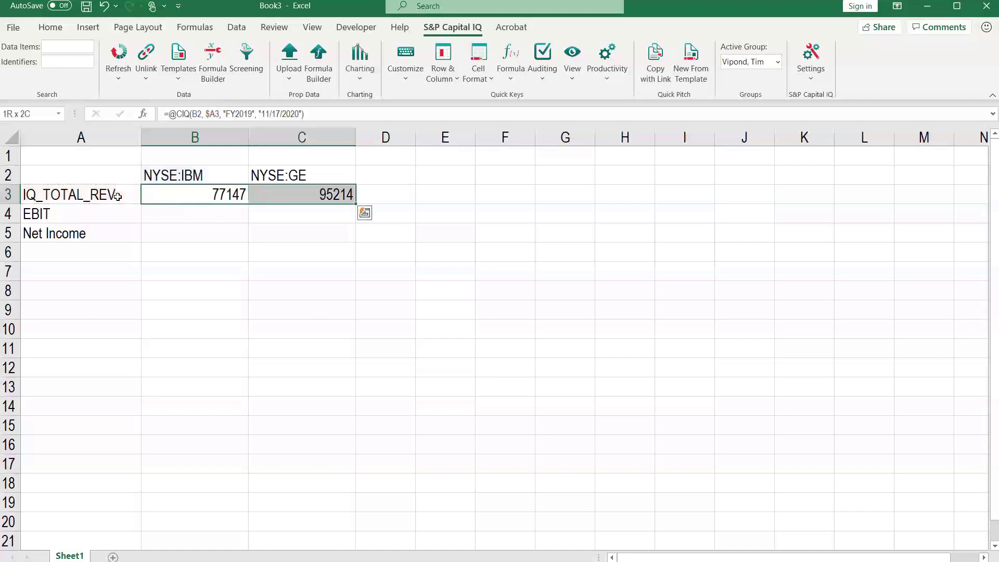
pyautogui.press('Tab')
pyautogui.press('F2')
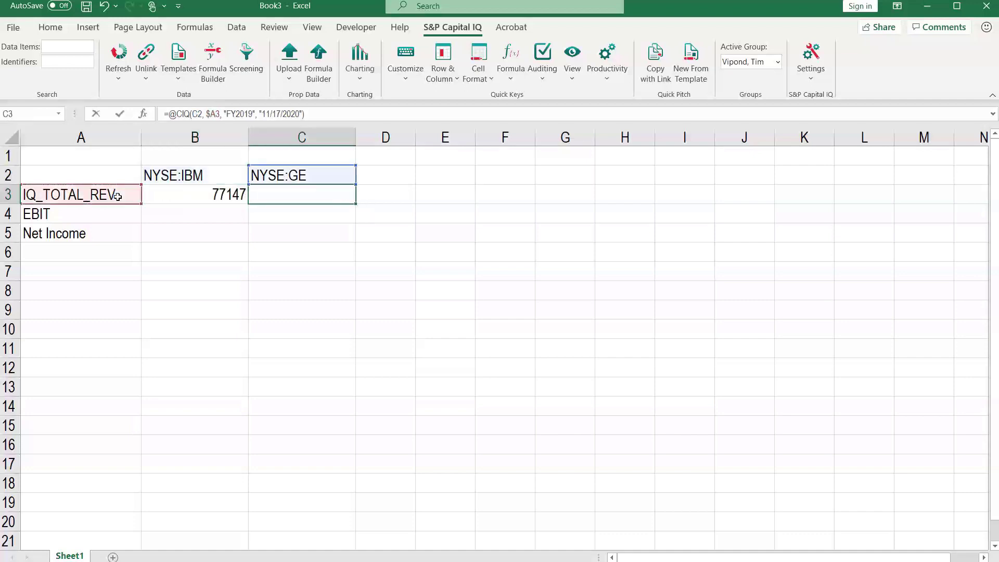
pyautogui.press('Tab')
pyautogui.press('F2')
pyautogui.press('Tab')
pyautogui.press('F2')
pyautogui.press('Tab')
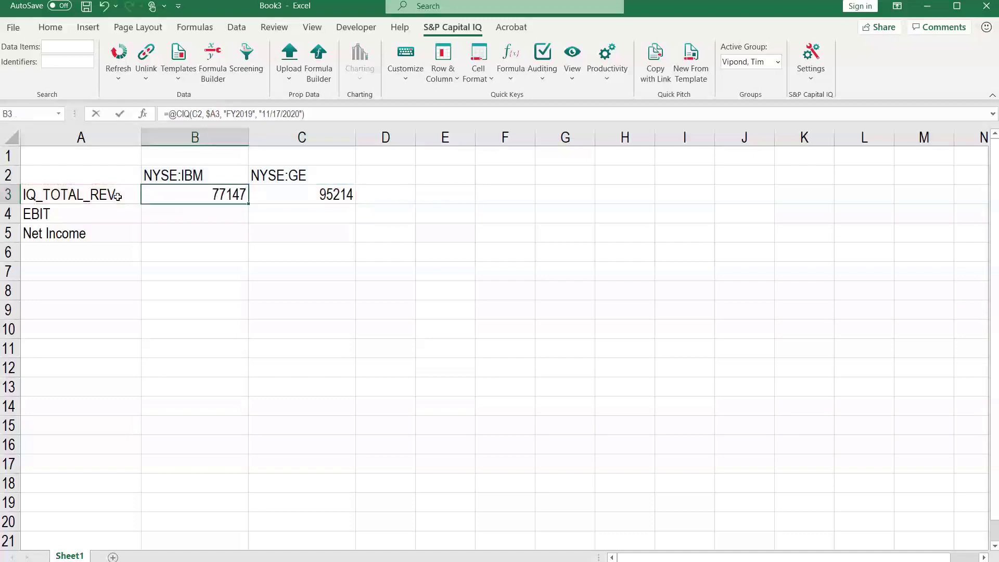
pyautogui.press('F2')
pyautogui.press('Tab')
pyautogui.press('F2')
pyautogui.press('Tab')
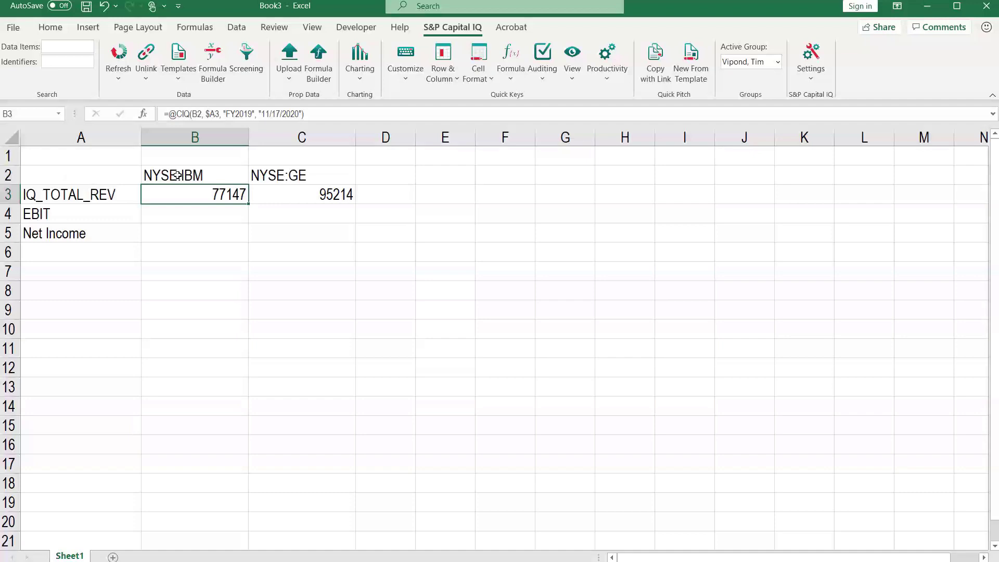
# Copy FY2019 from B3's formula into cell A1
pyautogui.moveTo(226, 116); pyautogui.dragTo(254, 121)
pyautogui.hotkey('ctrl', 'c')
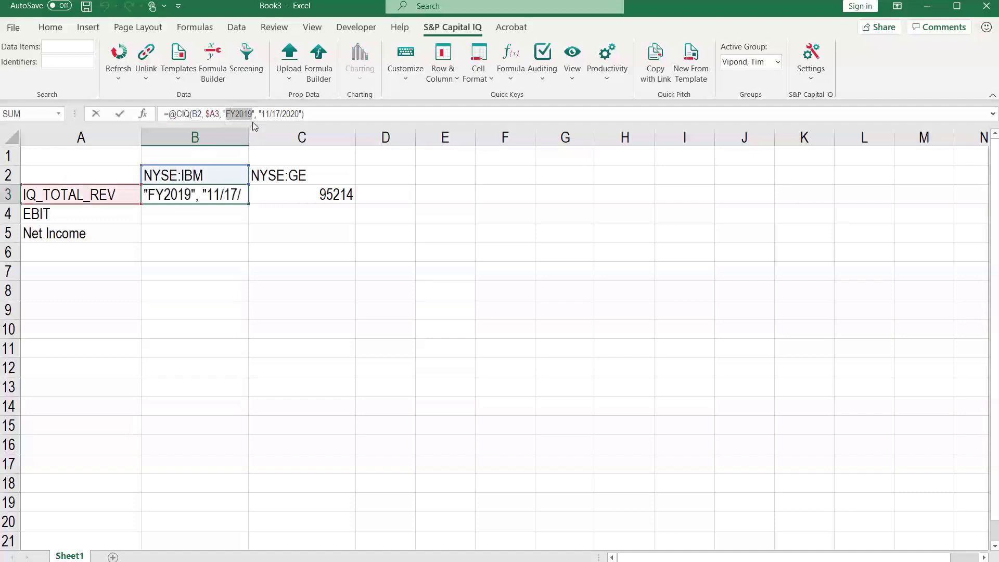
pyautogui.press('Escape')
pyautogui.press('Up')
pyautogui.press('Up')
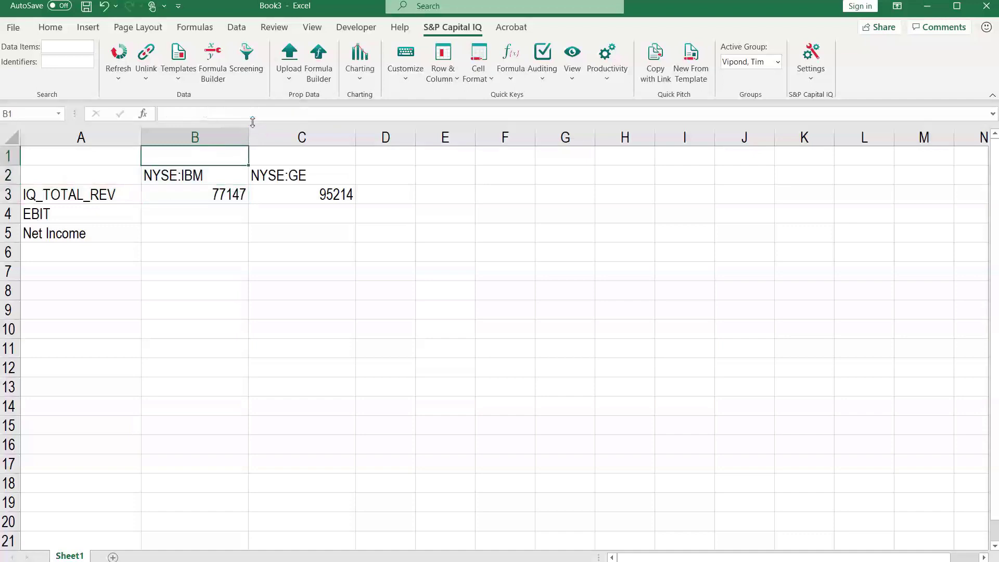
pyautogui.press('Left')
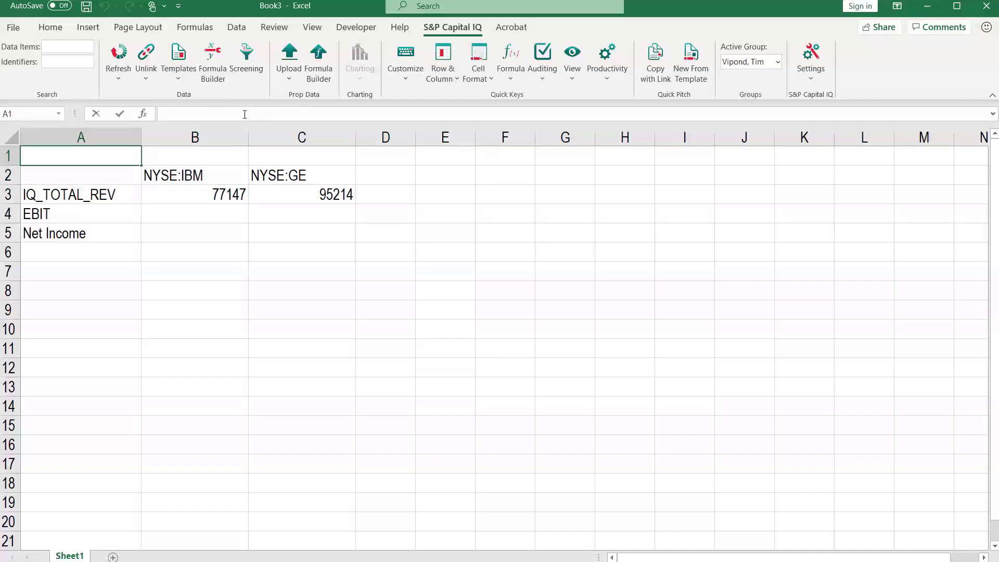
pyautogui.hotkey('ctrl', 'v')
# Replace the hard-coded FY2019 in B3's formula with $A$1
pyautogui.hotkey('ctrl', 'Return')
pyautogui.press('Right')
pyautogui.press('Down')
pyautogui.press('Down')
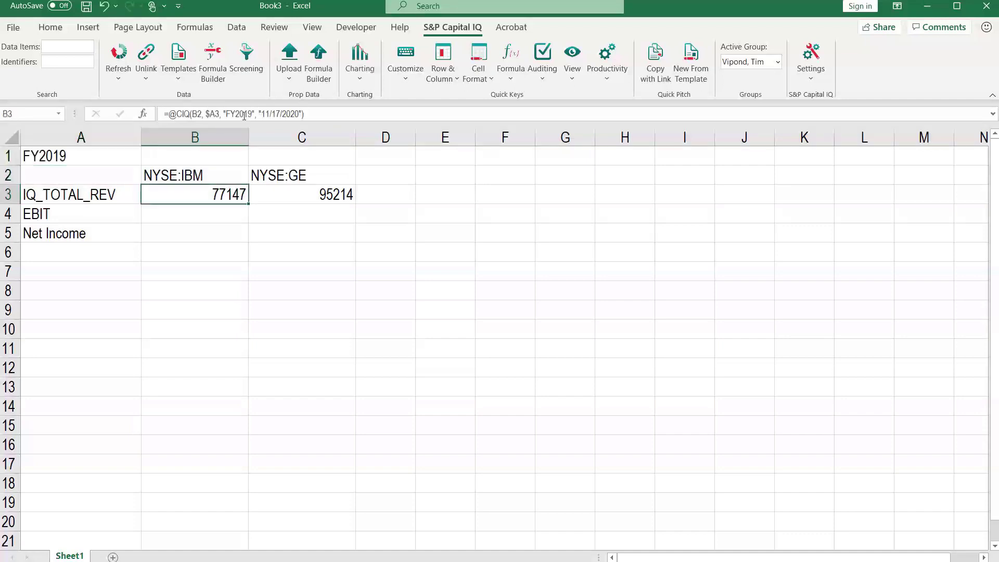
pyautogui.click(224, 114)
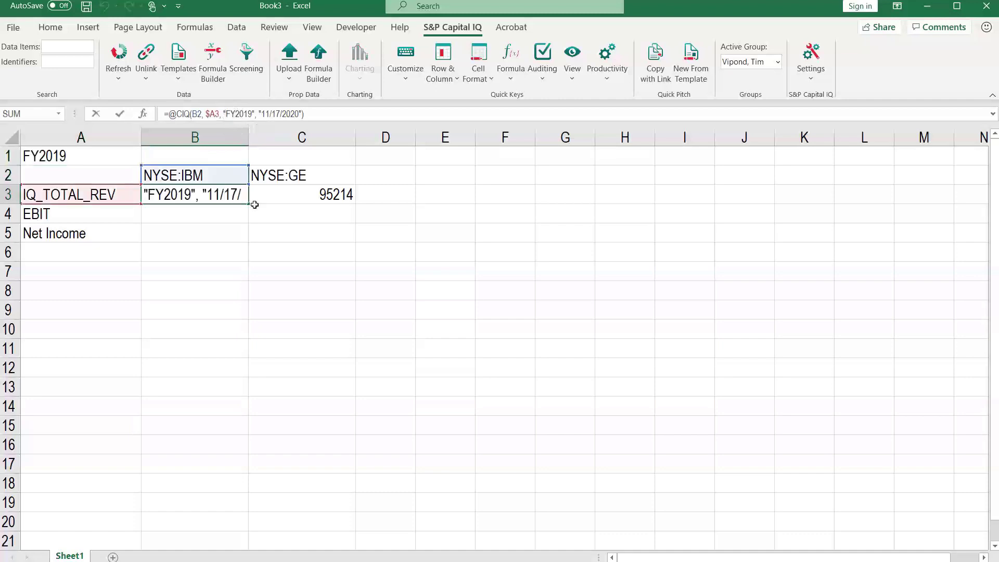
pyautogui.press('Delete')
pyautogui.press('Delete')
pyautogui.press('Delete')
pyautogui.press('Delete')
pyautogui.press('Delete')
pyautogui.press('Delete')
pyautogui.press('Delete')
pyautogui.press('Delete')
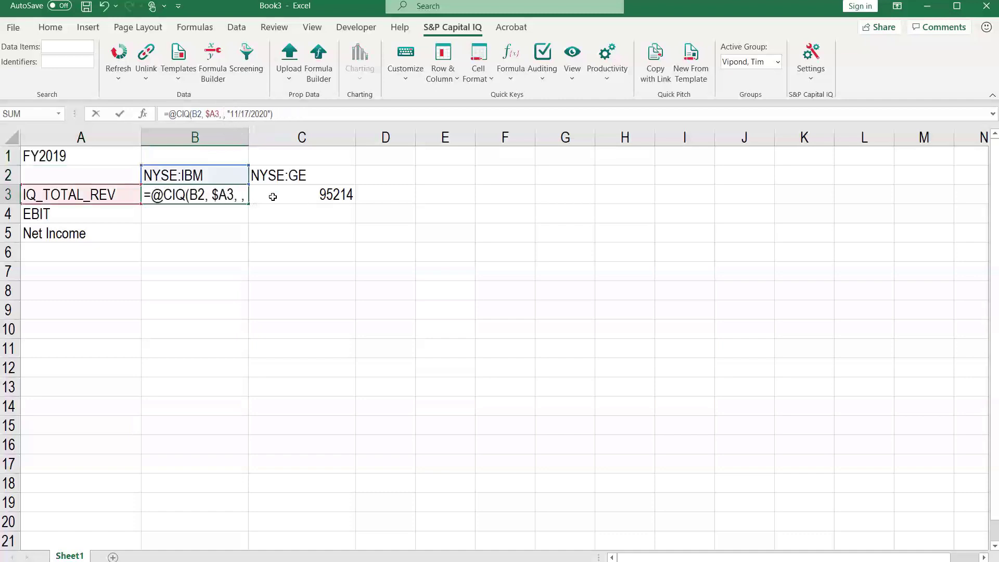
pyautogui.click(107, 158)
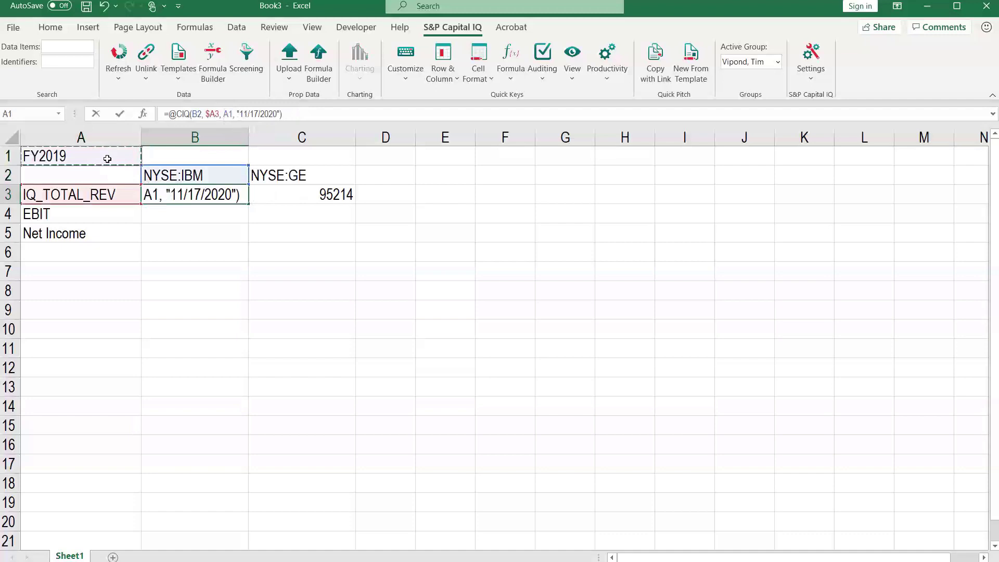
pyautogui.press('F4')
pyautogui.hotkey('ctrl', 'Return')
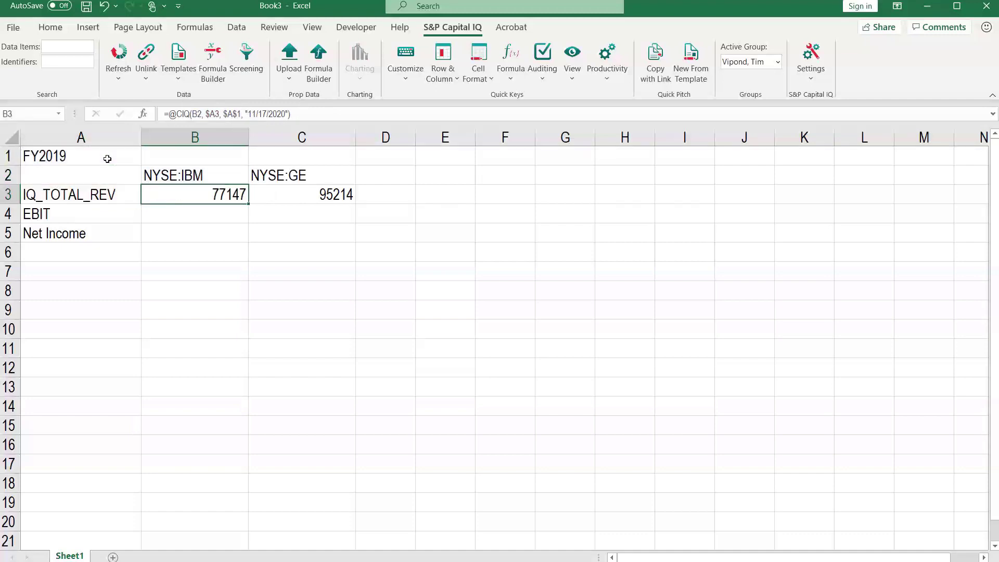
# Copy the formula into C3 and check both revenue formulas
pyautogui.hotkey('shift', 'Right')
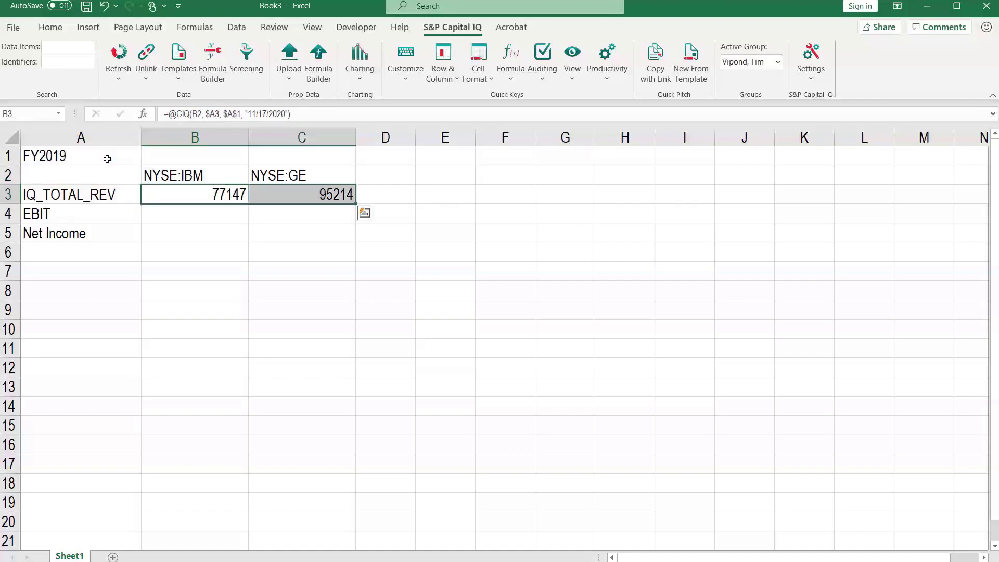
pyautogui.press('Tab')
pyautogui.press('F2')
pyautogui.press('Tab')
pyautogui.press('F2')
pyautogui.press('Tab')
pyautogui.press('F2')
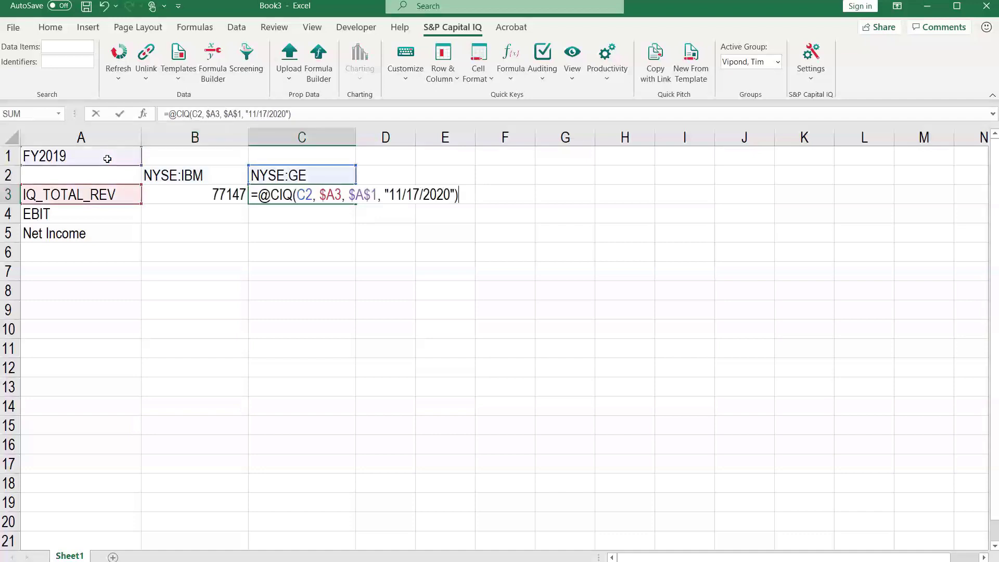
pyautogui.press('Tab')
pyautogui.press('F2')
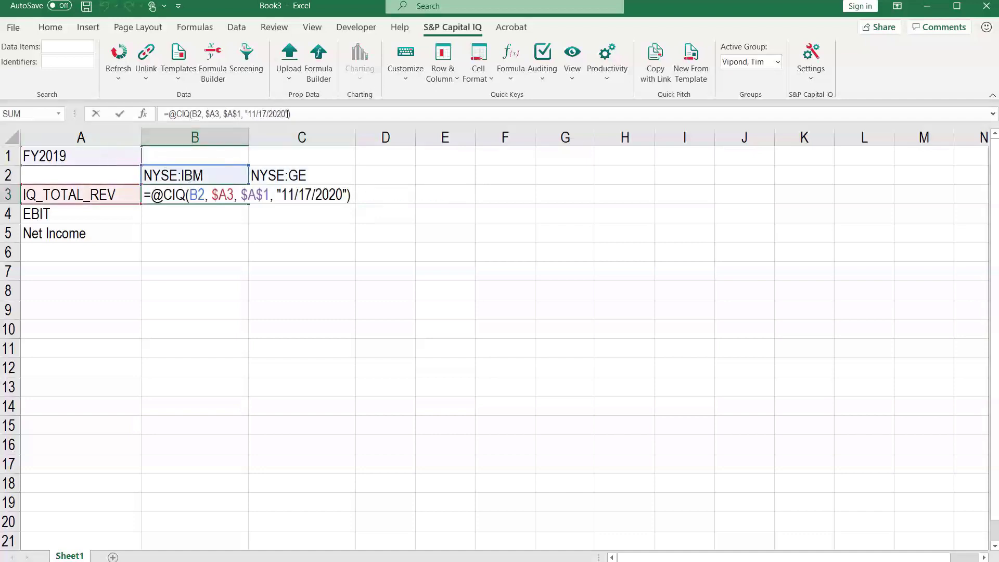
# Put the as-of date 11/17/2020 into cell B1
pyautogui.moveTo(249, 111); pyautogui.dragTo(287, 125)
pyautogui.hotkey('ctrl', 'c')
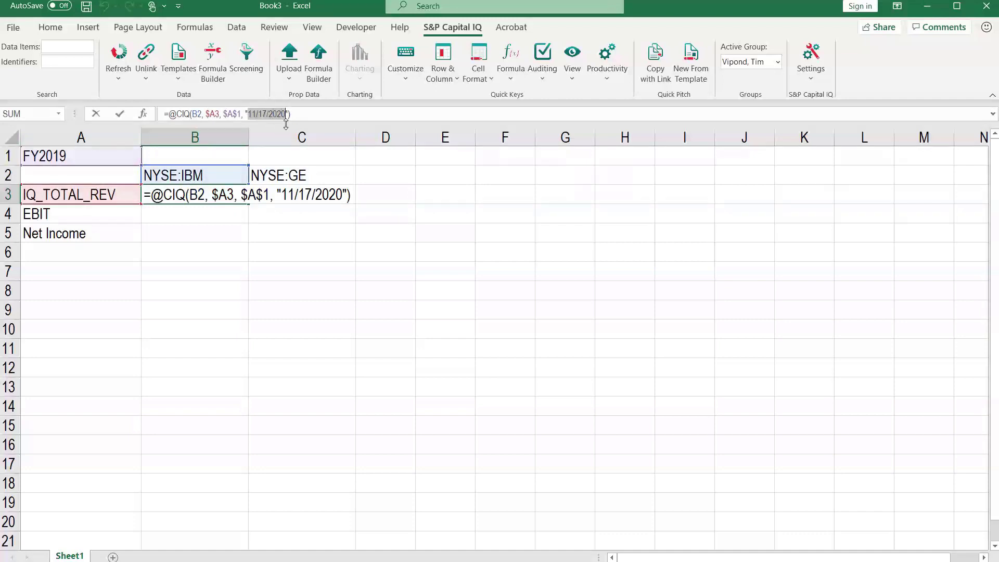
pyautogui.click(207, 156)
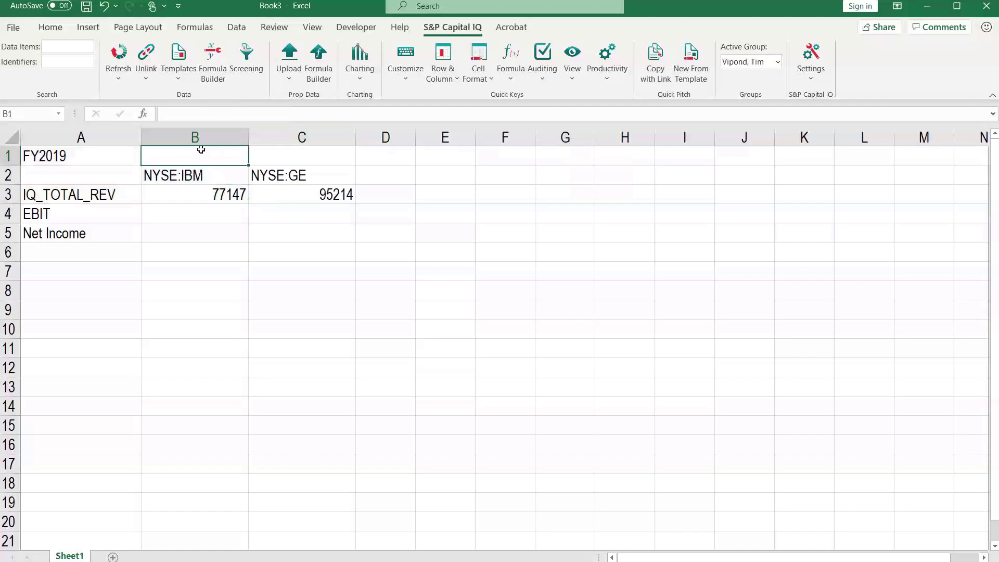
pyautogui.hotkey('ctrl', 'v')
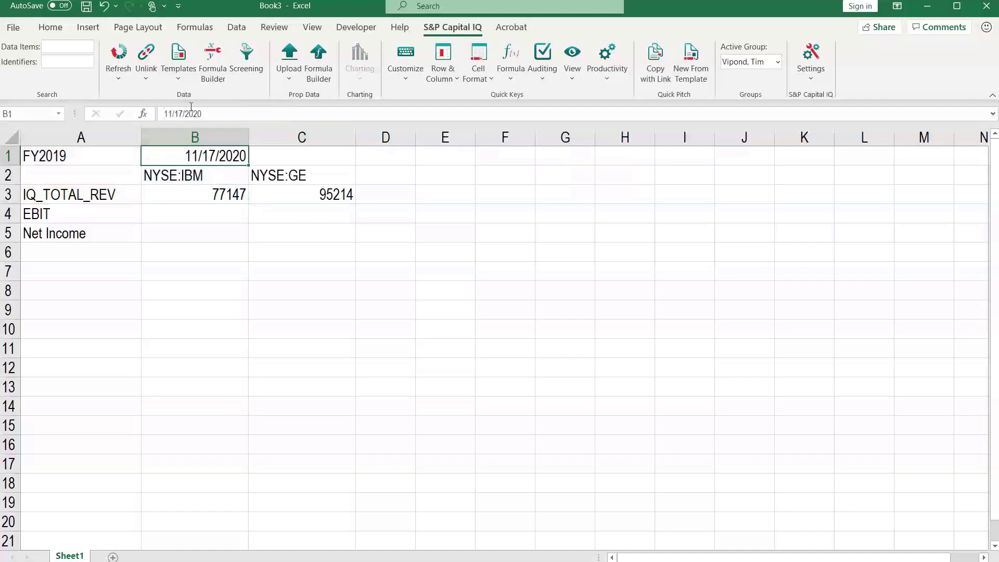
pyautogui.press('Return')
pyautogui.press('Return')
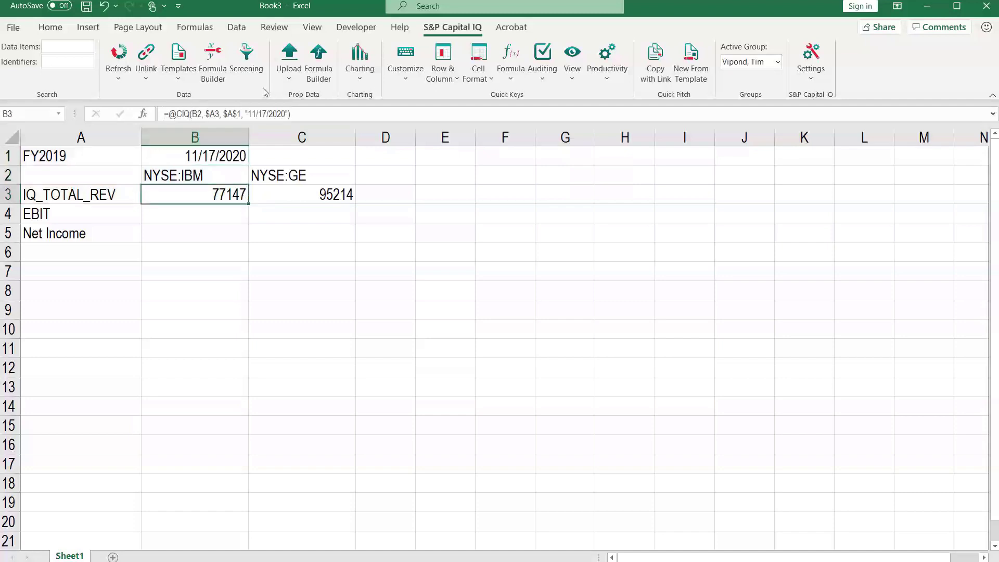
# Replace the typed date in B3's formula with $B$1, then select B3:C3
pyautogui.moveTo(249, 114); pyautogui.dragTo(295, 127)
pyautogui.press('BackSpace')
pyautogui.press('BackSpace')
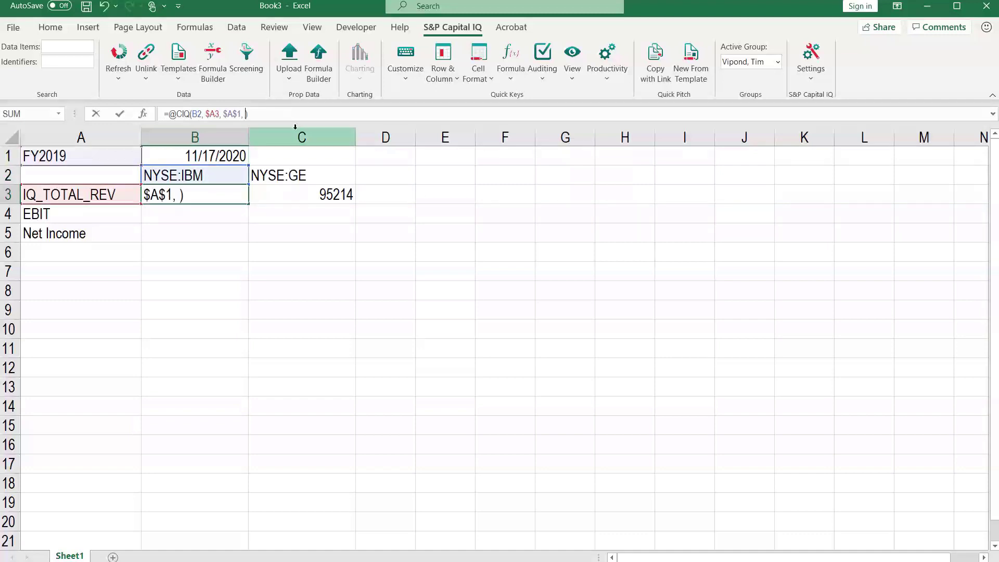
pyautogui.click(216, 155)
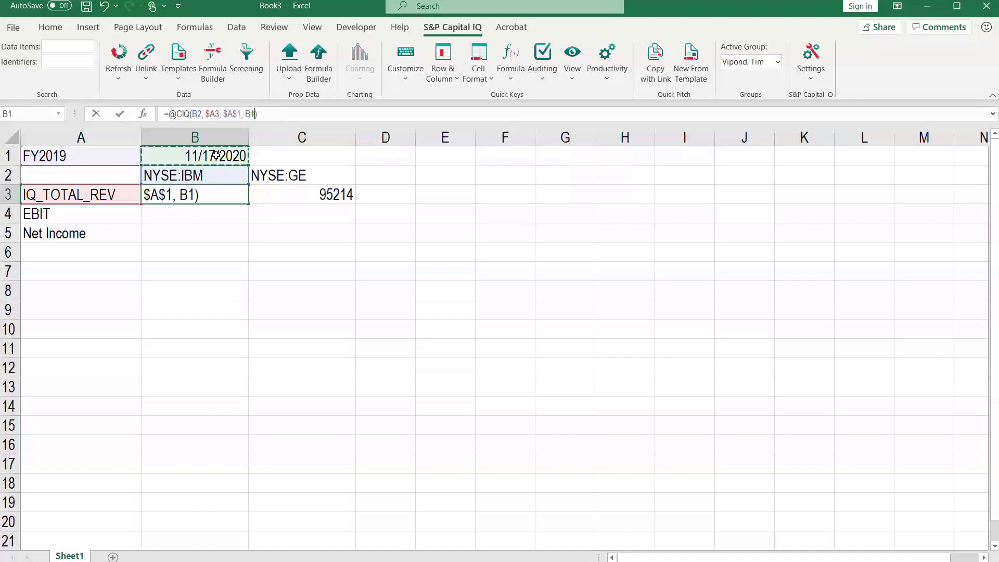
pyautogui.press('F4')
pyautogui.hotkey('ctrl', 'Return')
pyautogui.hotkey('shift', 'Right')
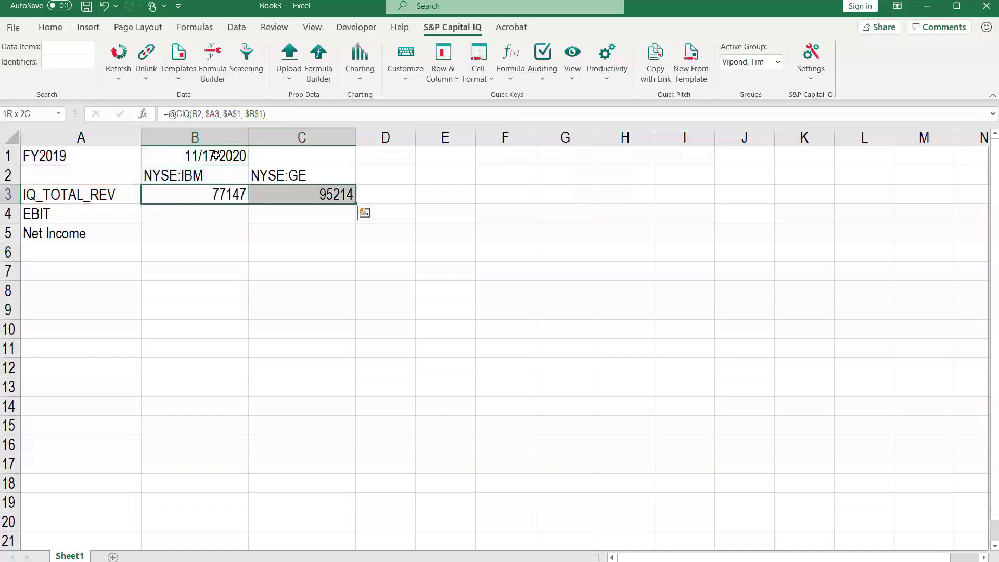
pyautogui.press('Down')
pyautogui.press('Up')
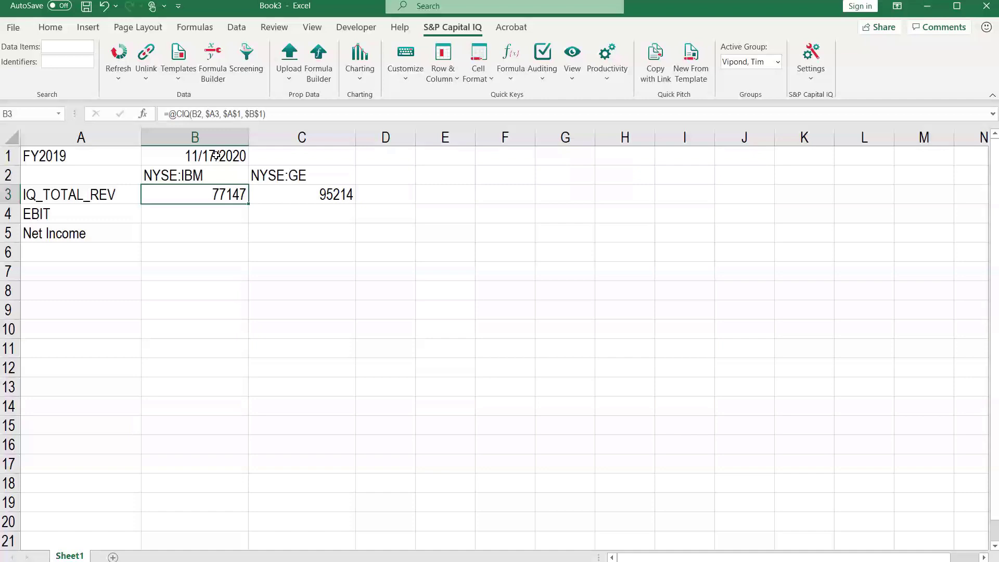
pyautogui.hotkey('shift', 'Right')
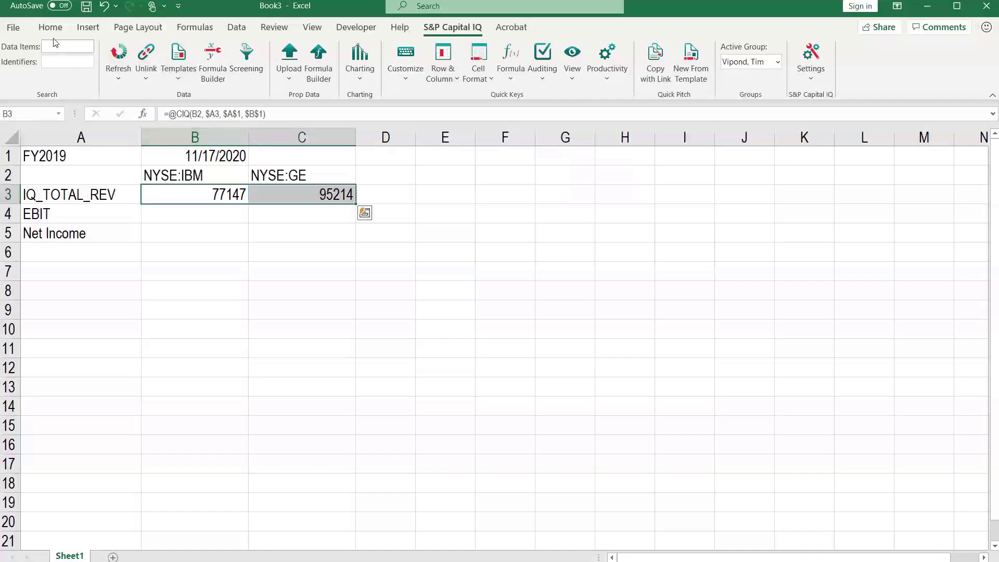
# Apply Comma Style with zero decimals to B3:C3, showing 77,147 and 95,214
pyautogui.click(55, 32)
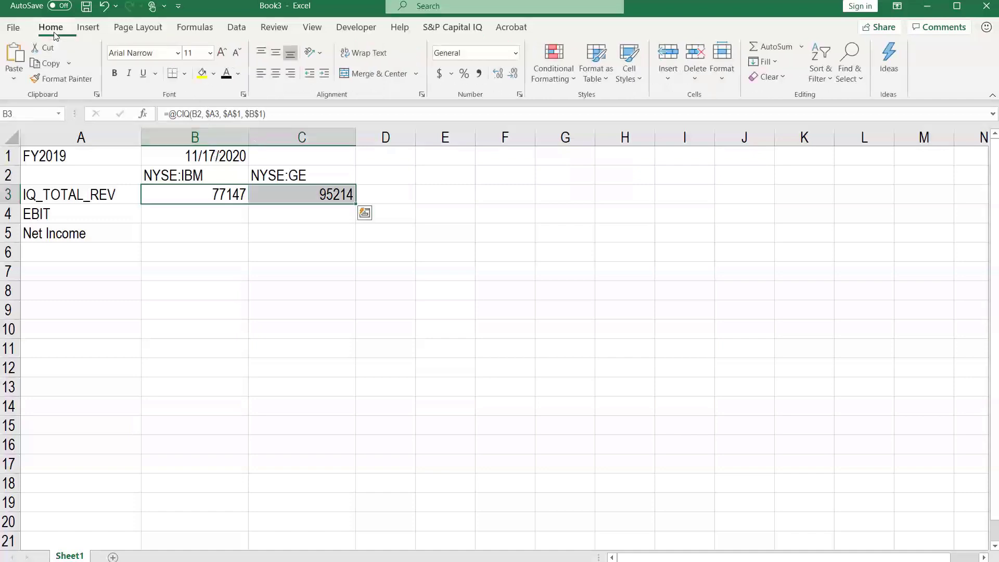
pyautogui.click(480, 72)
pyautogui.click(509, 78)
pyautogui.click(508, 78)
# Check the IBM and GE revenue formulas, then select cell B4
pyautogui.click(211, 251)
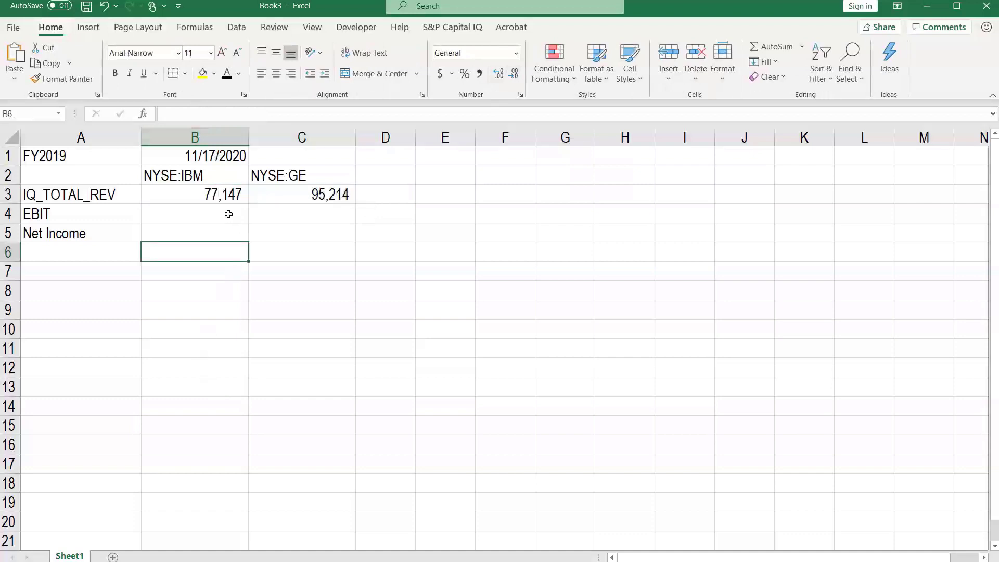
pyautogui.click(217, 196)
pyautogui.press('F2')
pyautogui.press('Tab')
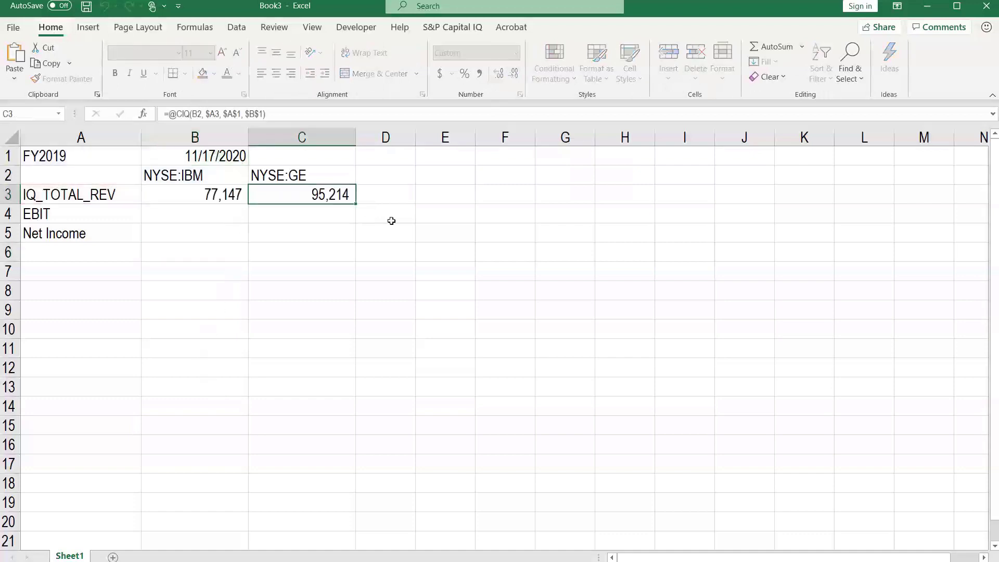
pyautogui.press('F2')
pyautogui.hotkey('shift', 'Tab')
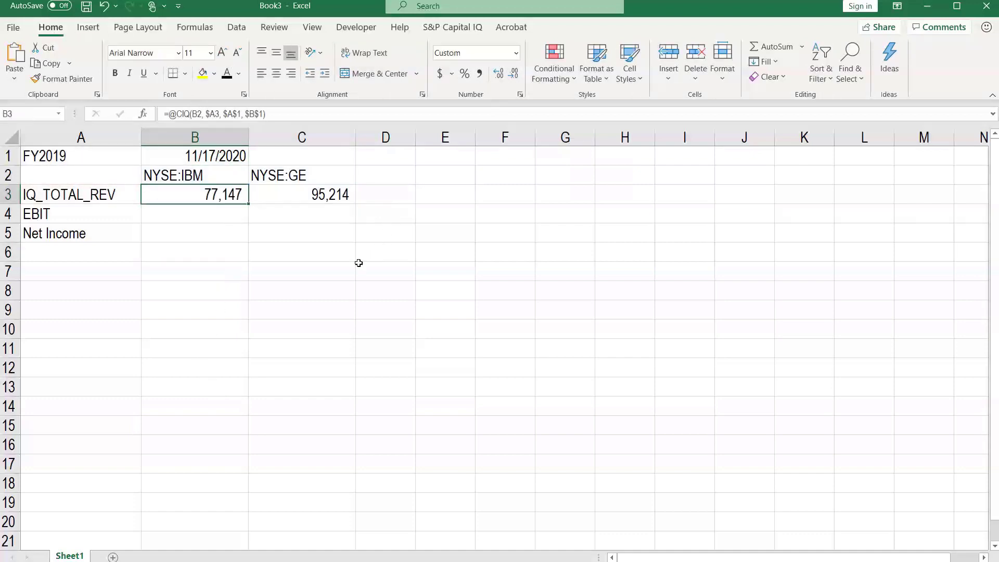
pyautogui.click(211, 218)
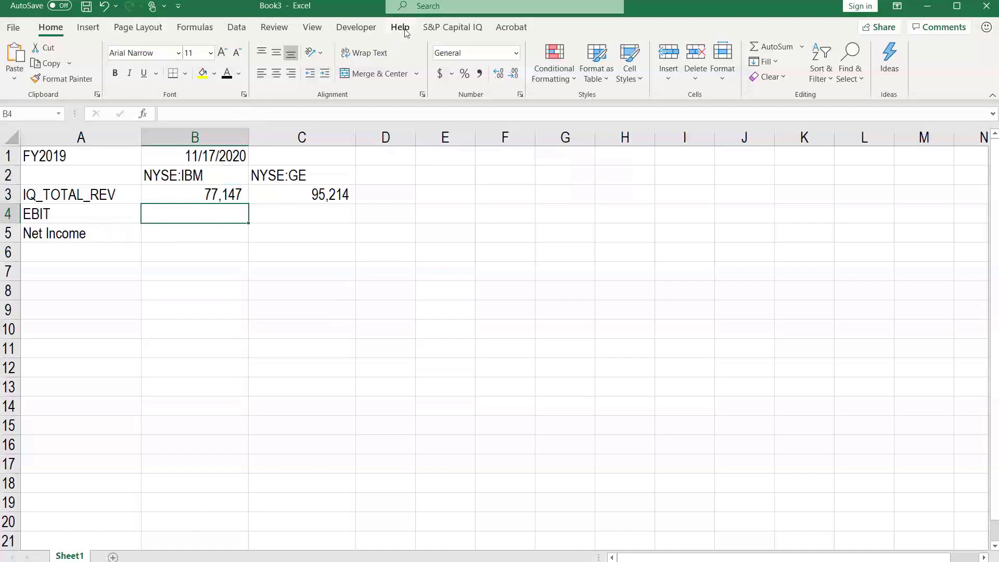
# Search the Capital IQ Formula Builder for the EBIT data item, then cancel
pyautogui.click(437, 29)
pyautogui.click(213, 60)
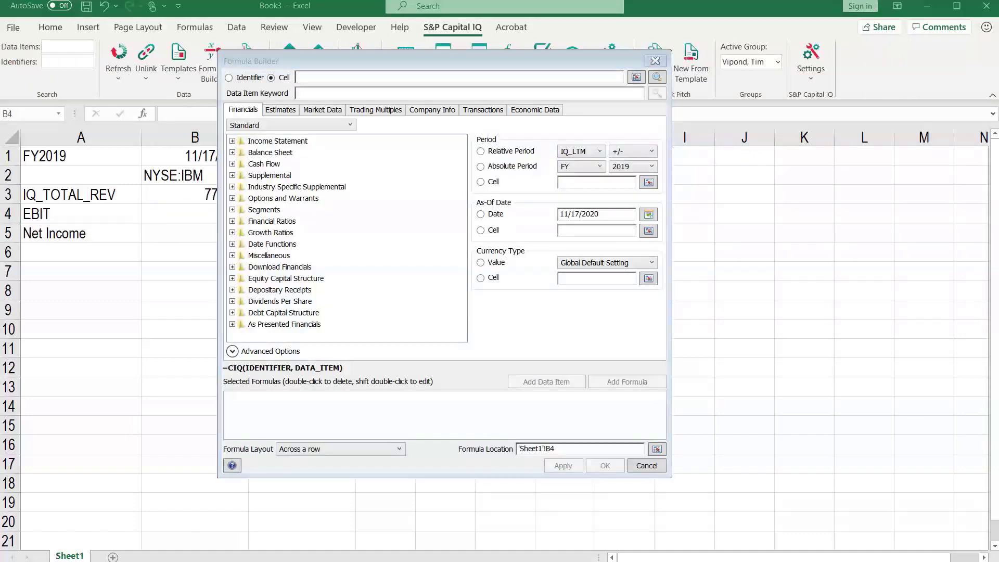
pyautogui.click(313, 89)
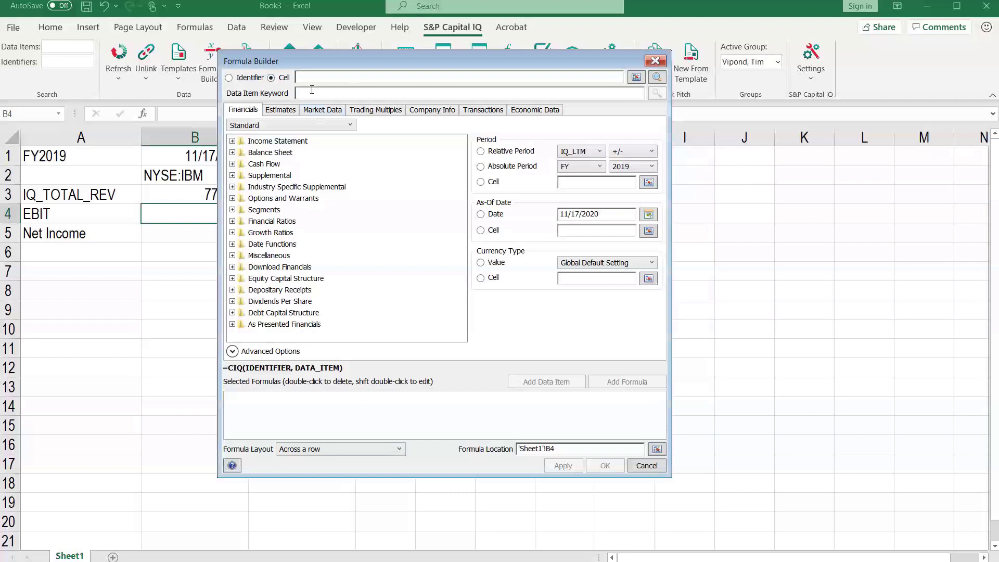
pyautogui.write('ebit')
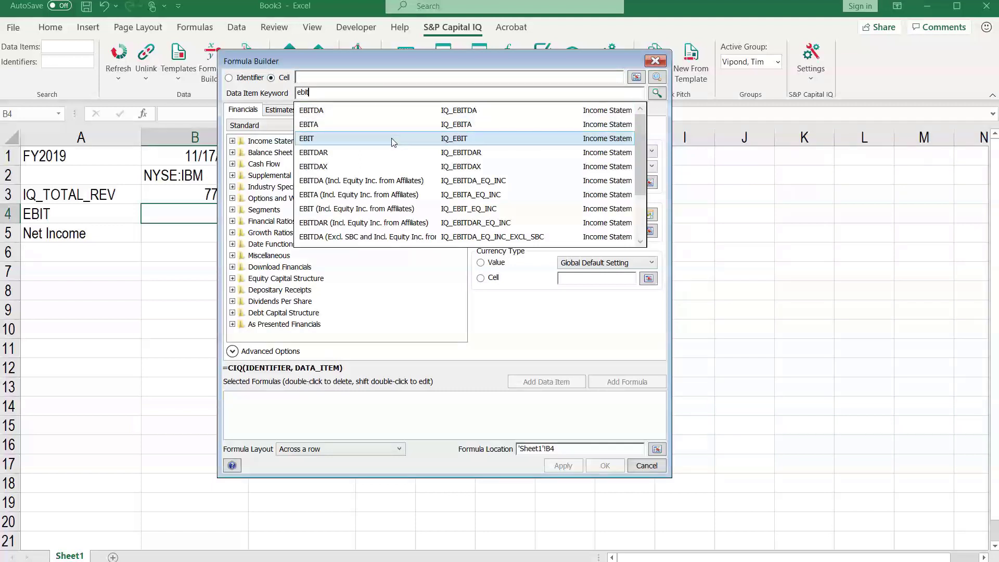
pyautogui.click(646, 465)
# Relabel A4 from EBIT to IQ_EBIT
pyautogui.click(83, 229)
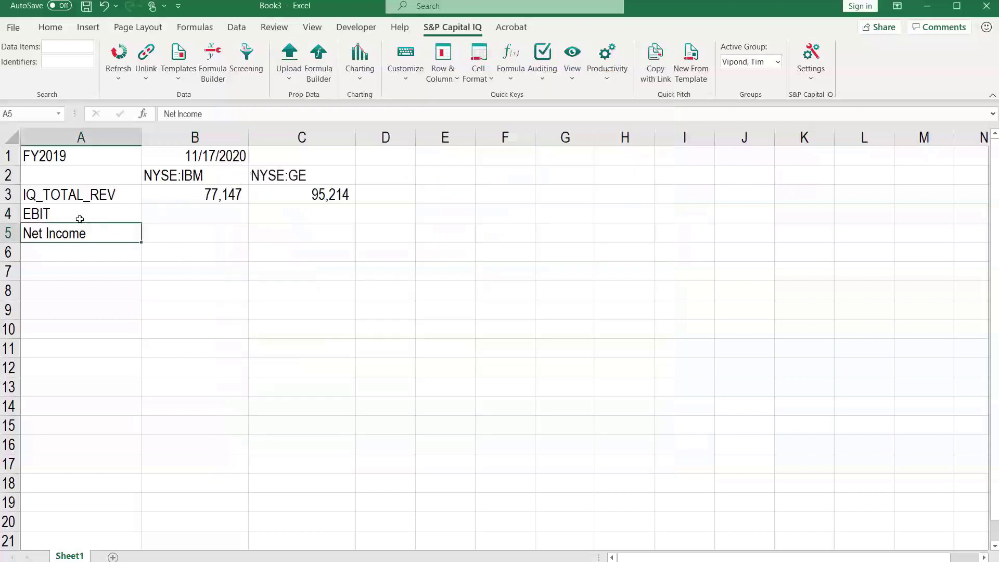
pyautogui.click(78, 216)
pyautogui.click(162, 115)
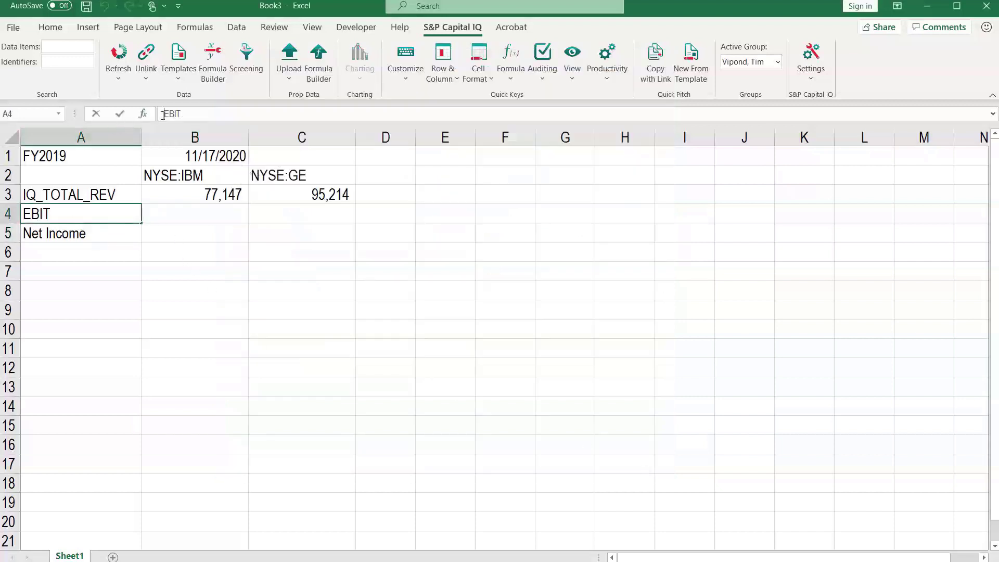
pyautogui.write('IQ')
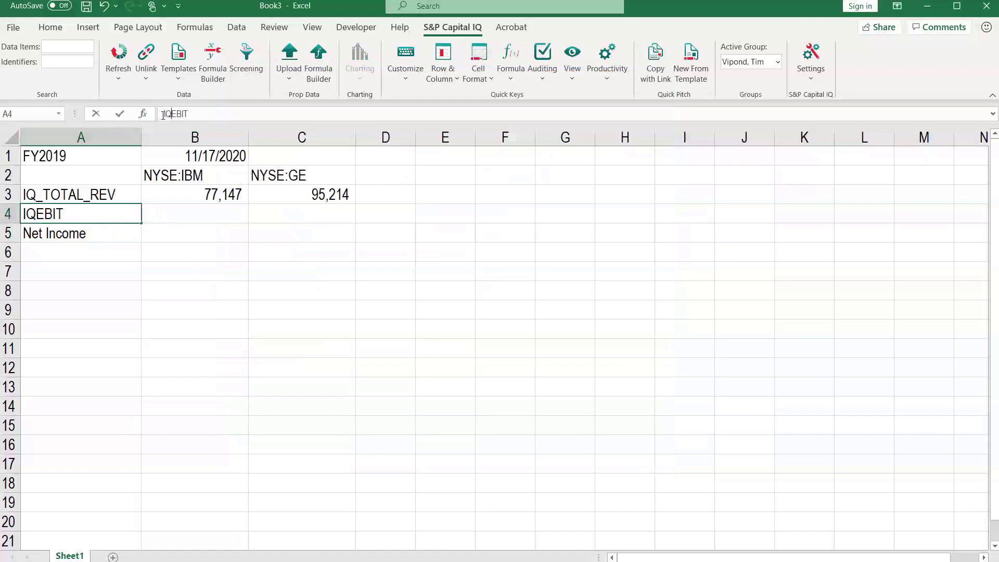
pyautogui.write('_')
pyautogui.press('Down')
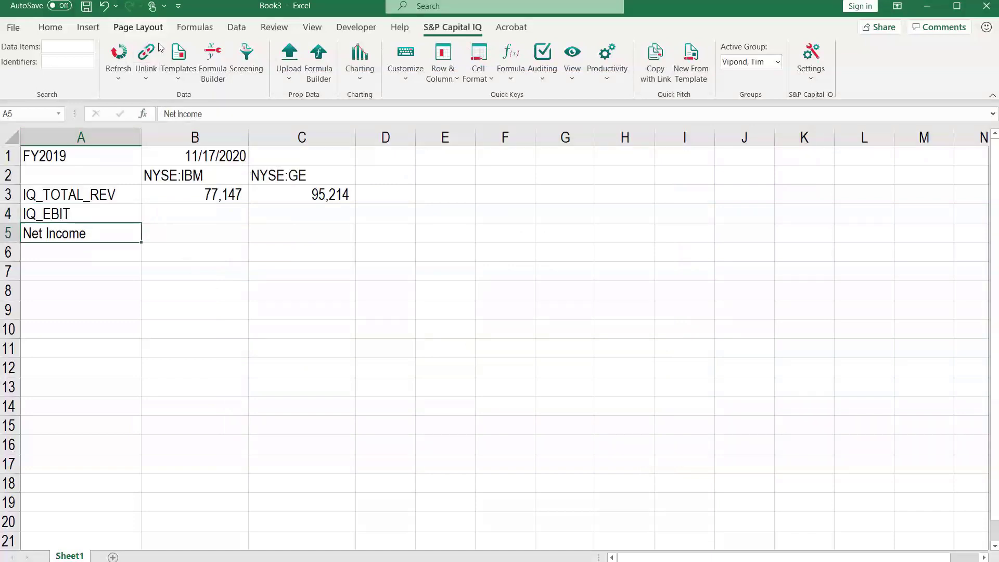
# Look up the net income item code and label A5 as IQ_NI
pyautogui.click(213, 62)
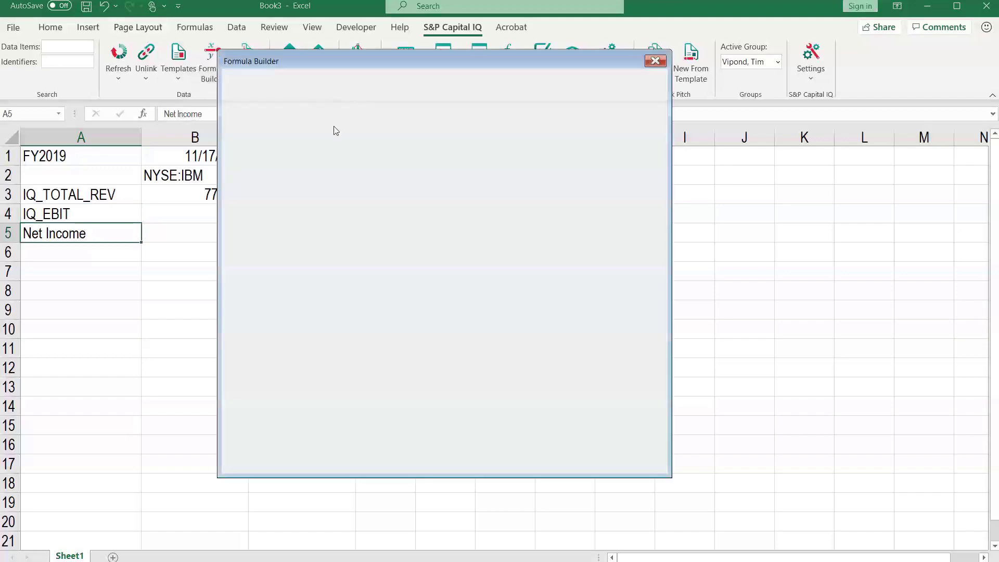
pyautogui.write('ne')
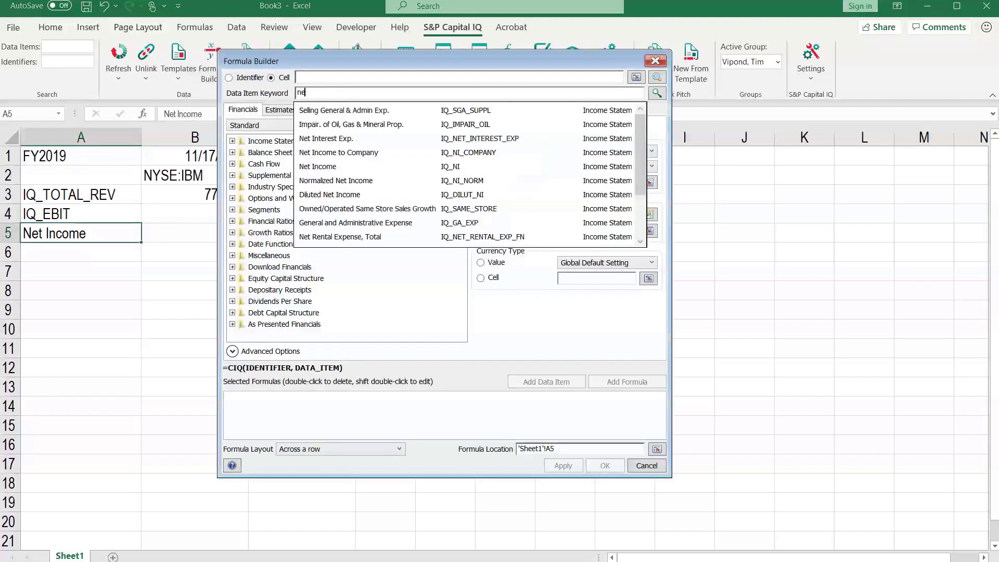
pyautogui.write('t income')
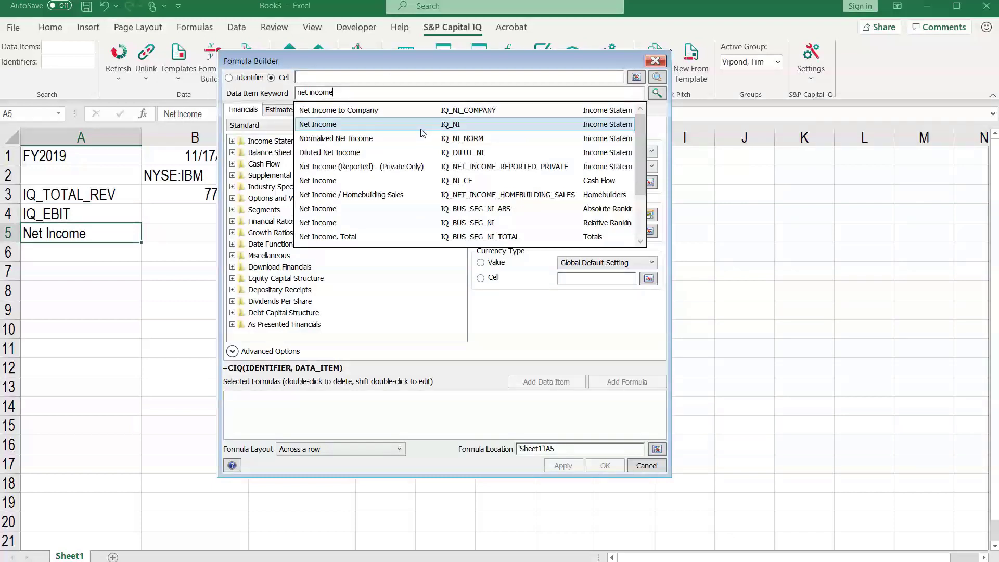
pyautogui.click(646, 465)
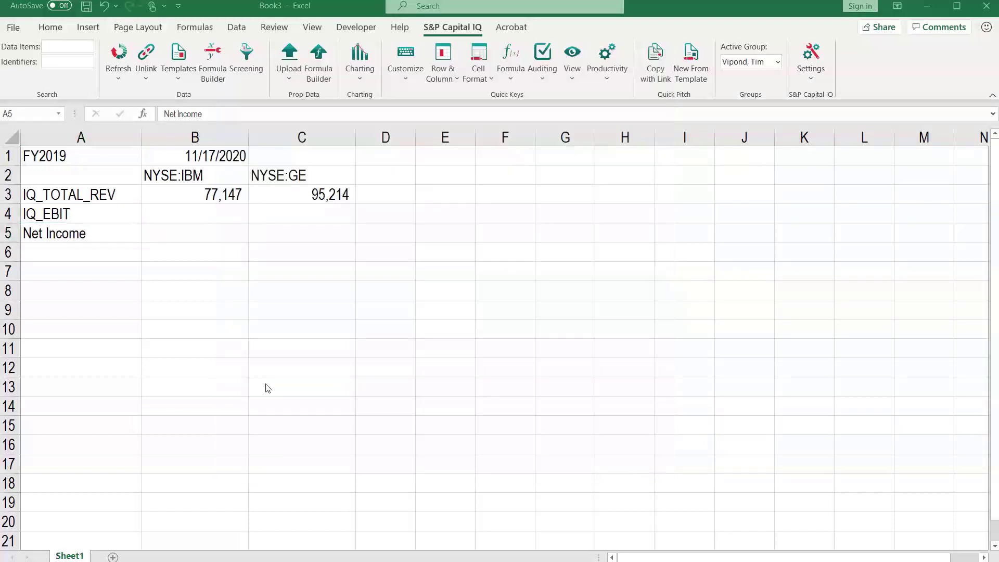
pyautogui.click(102, 236)
pyautogui.write('IQ')
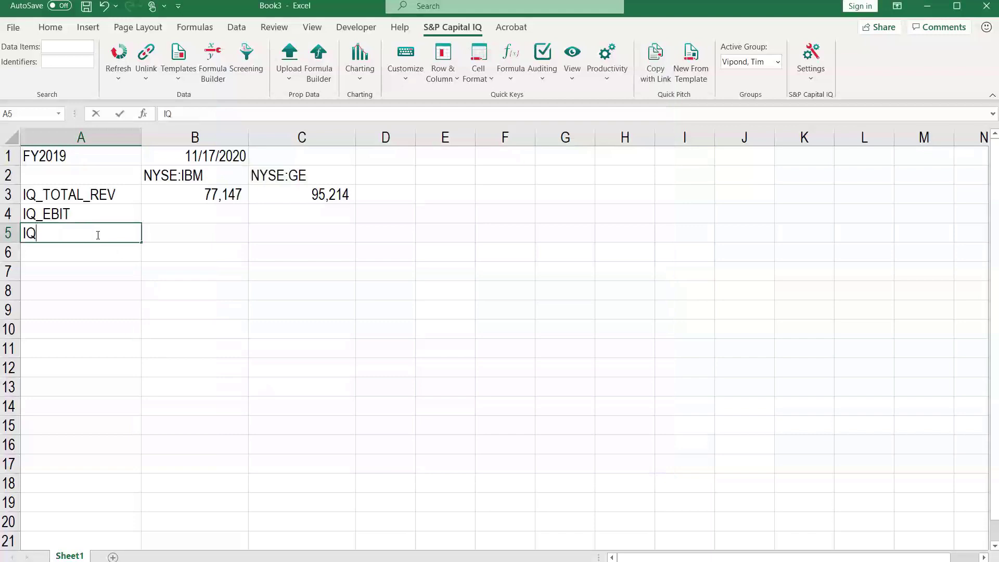
pyautogui.write('_NI')
pyautogui.hotkey('ctrl', 'Return')
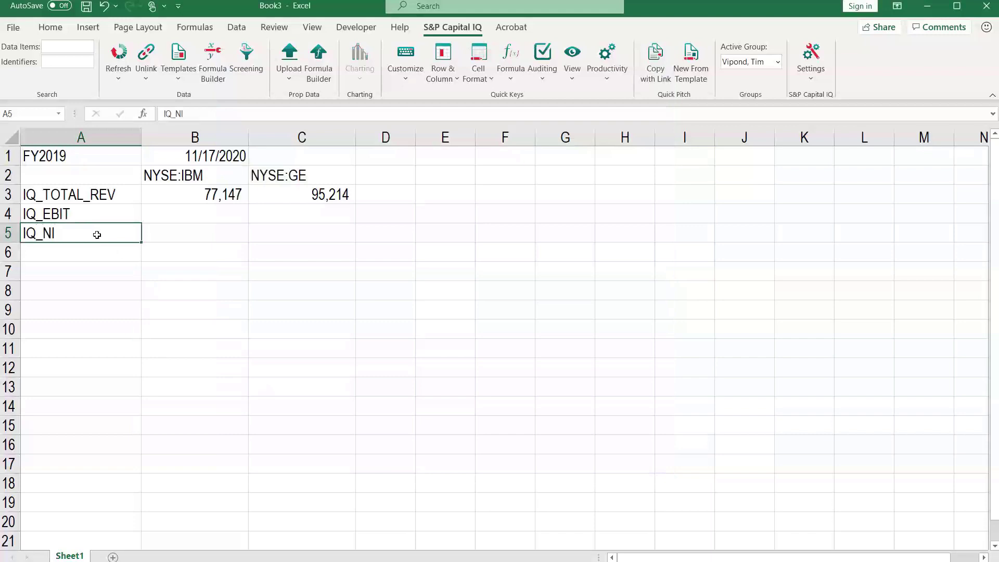
pyautogui.press('Right')
pyautogui.press('Up')
pyautogui.press('Up')
# Lock the company reference in B3's formula to B$2
pyautogui.click(233, 202)
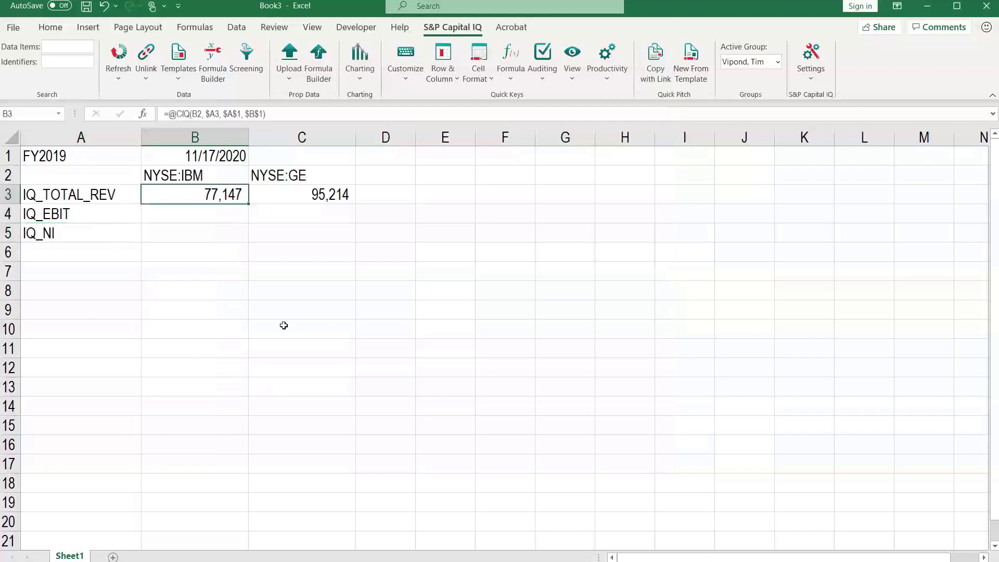
pyautogui.hotkey('shift', 'Right')
pyautogui.hotkey('shift', 'Down')
pyautogui.hotkey('shift', 'Down')
pyautogui.press('Up')
pyautogui.press('Down')
pyautogui.press('F2')
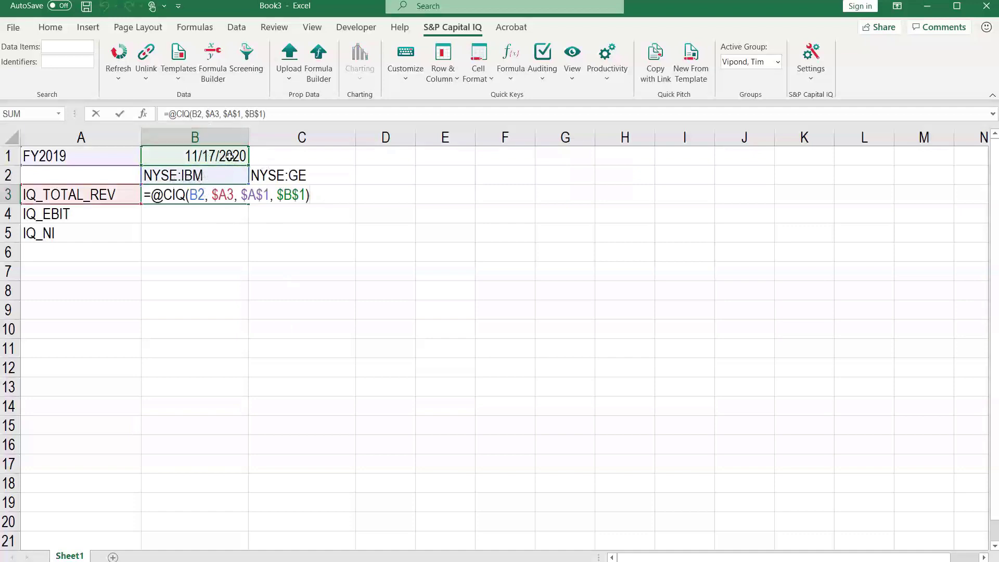
pyautogui.doubleClick(199, 115)
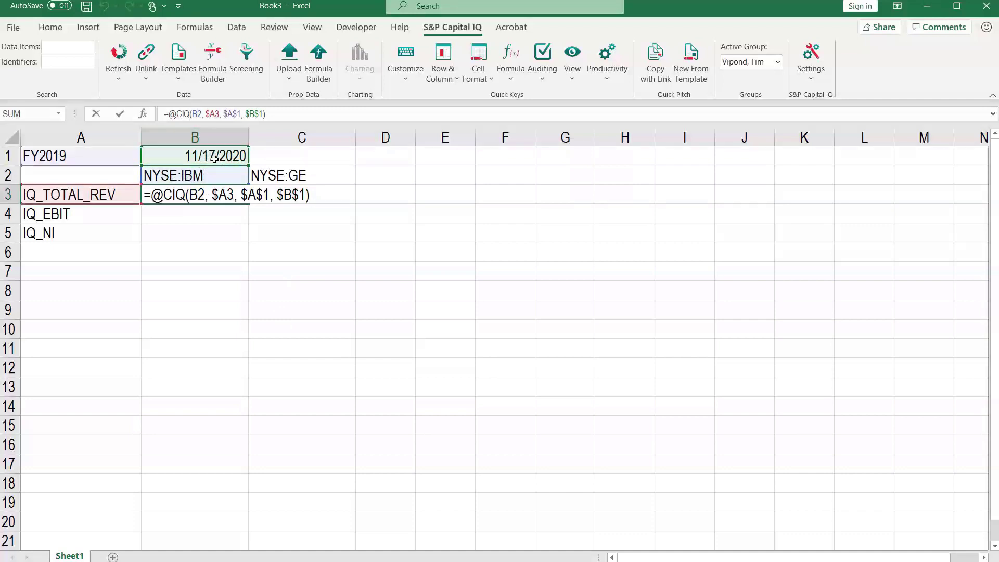
pyautogui.press('F4')
pyautogui.press('F4')
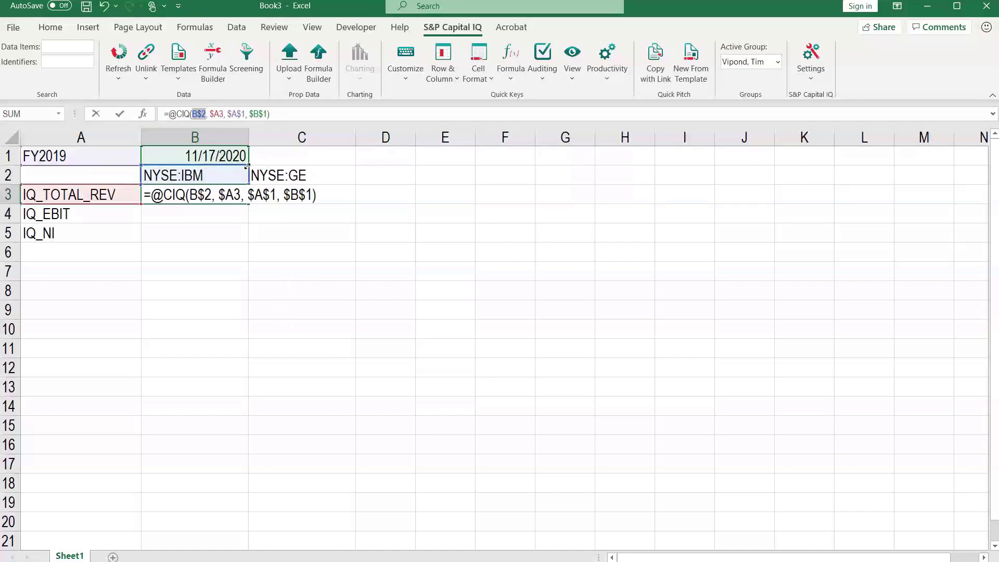
pyautogui.hotkey('ctrl', 'Return')
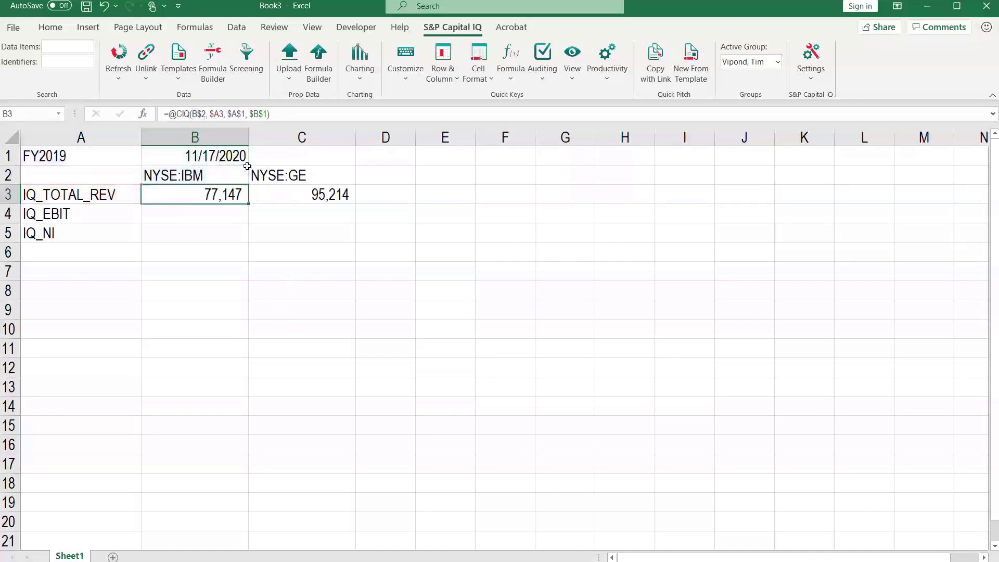
# Fill the formula into B3:C5, giving EBIT 10,785/6,440 and net income 9,431/(4,979)
pyautogui.hotkey('shift', 'Right')
pyautogui.hotkey('shift', 'Left')
pyautogui.press('F2')
pyautogui.press('Tab')
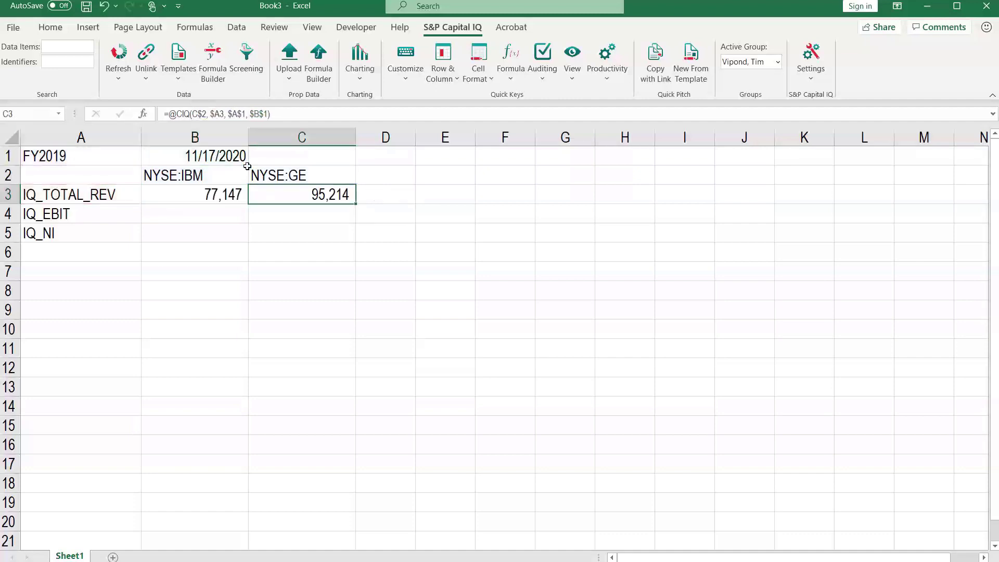
pyautogui.press('Left')
pyautogui.hotkey('shift', 'Right')
pyautogui.hotkey('shift', 'Down')
pyautogui.hotkey('shift', 'Down')
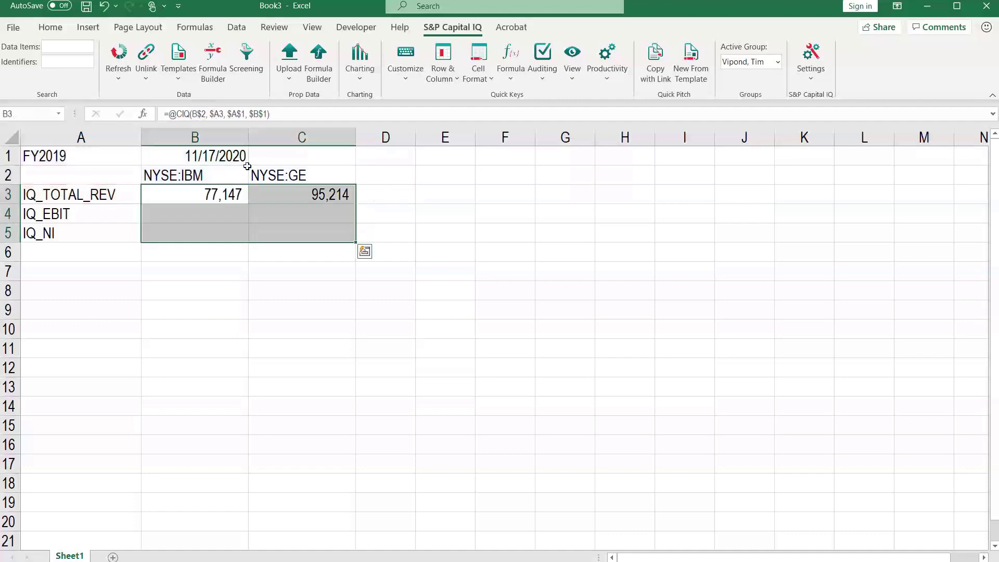
pyautogui.hotkey('ctrl', 'd')
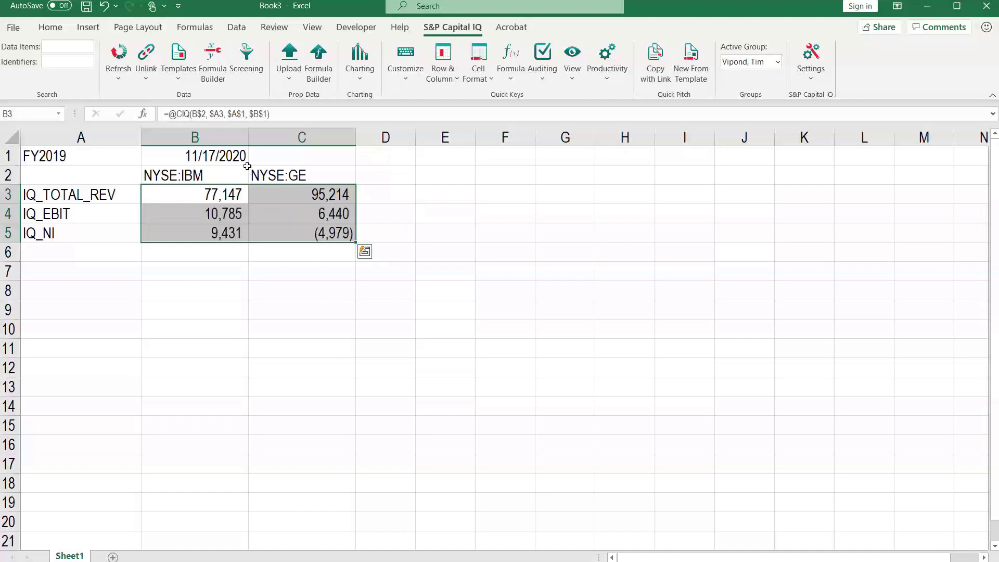
pyautogui.click(232, 256)
pyautogui.click(230, 275)
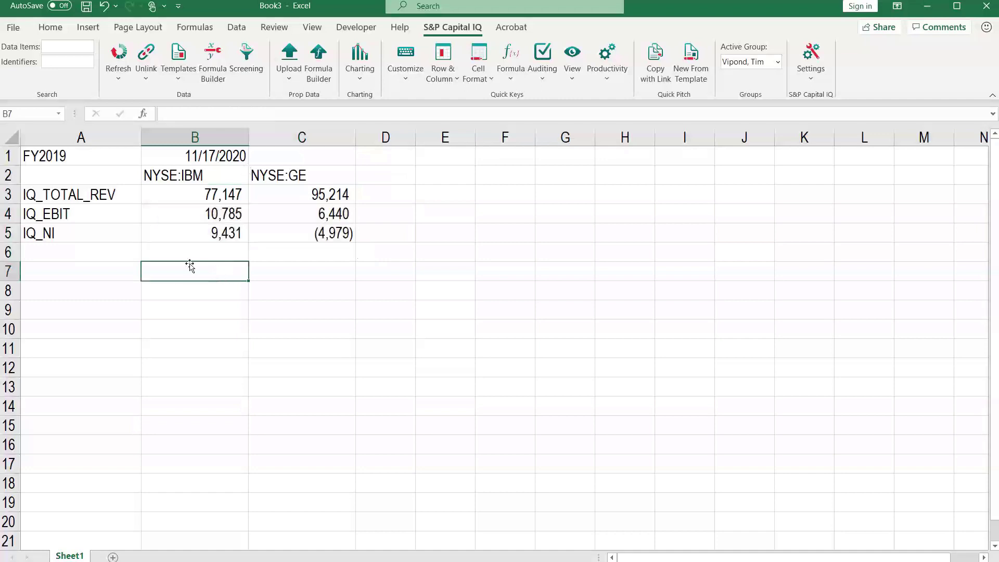
# Select all constant cells via Go To Special and colour them blue: FY2019, the date, tickers and data item codes
pyautogui.click(125, 261)
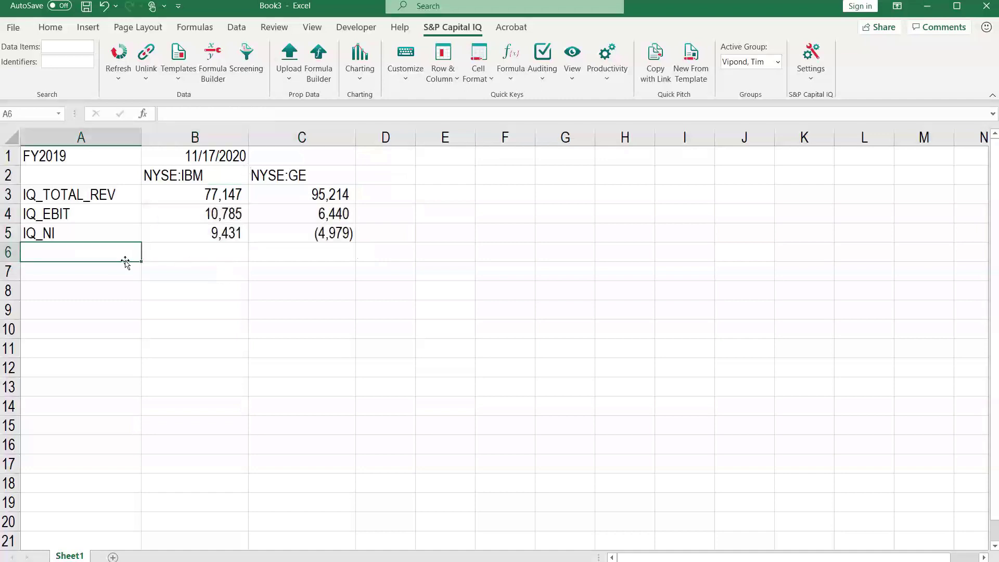
pyautogui.hotkey('ctrl', 'g')
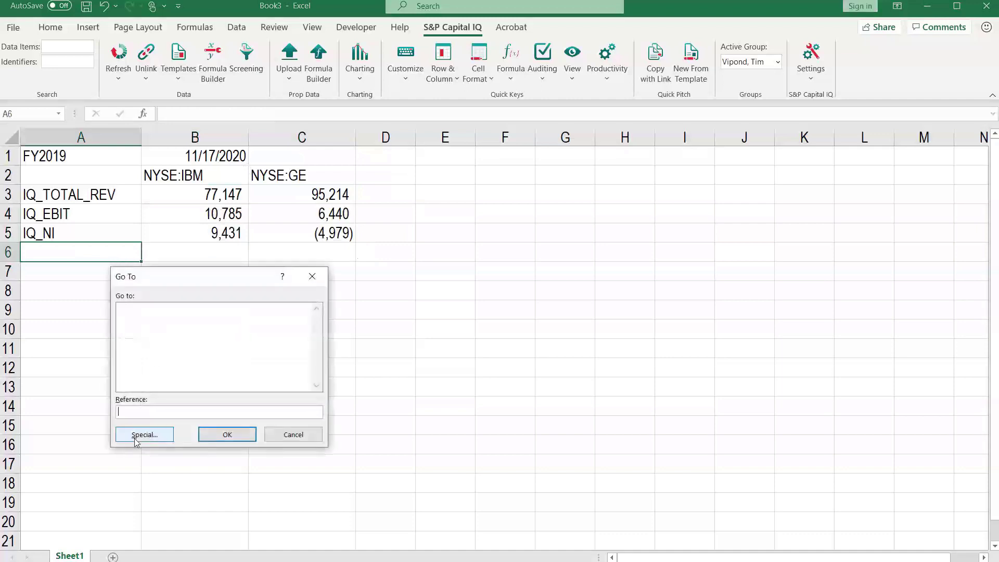
pyautogui.click(150, 426)
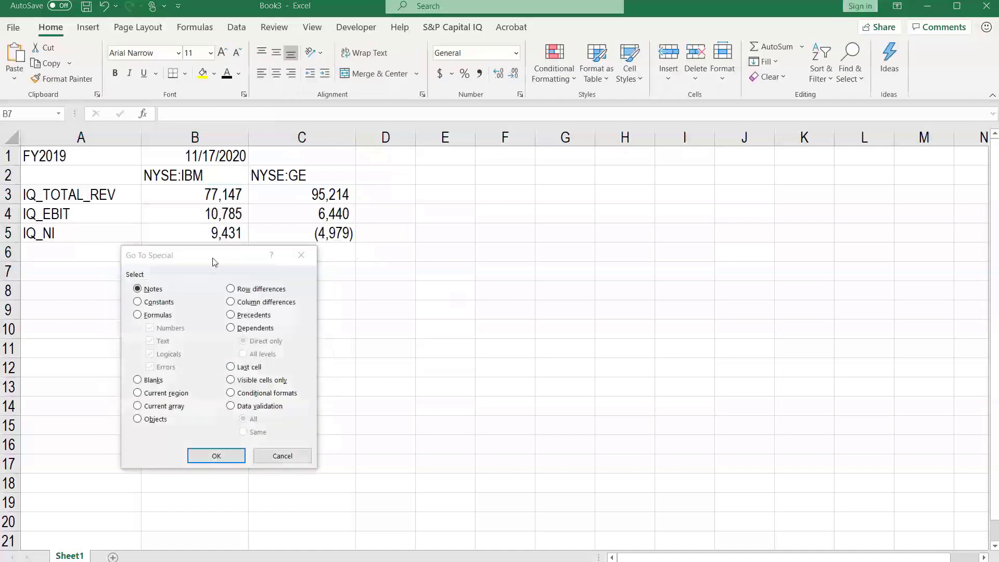
pyautogui.click(156, 302)
pyautogui.click(198, 457)
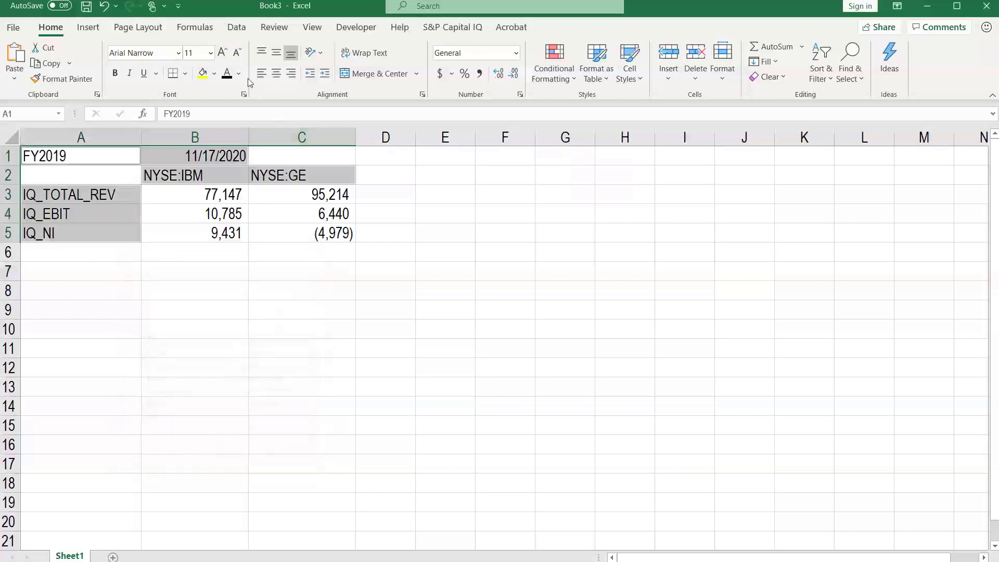
pyautogui.click(239, 76)
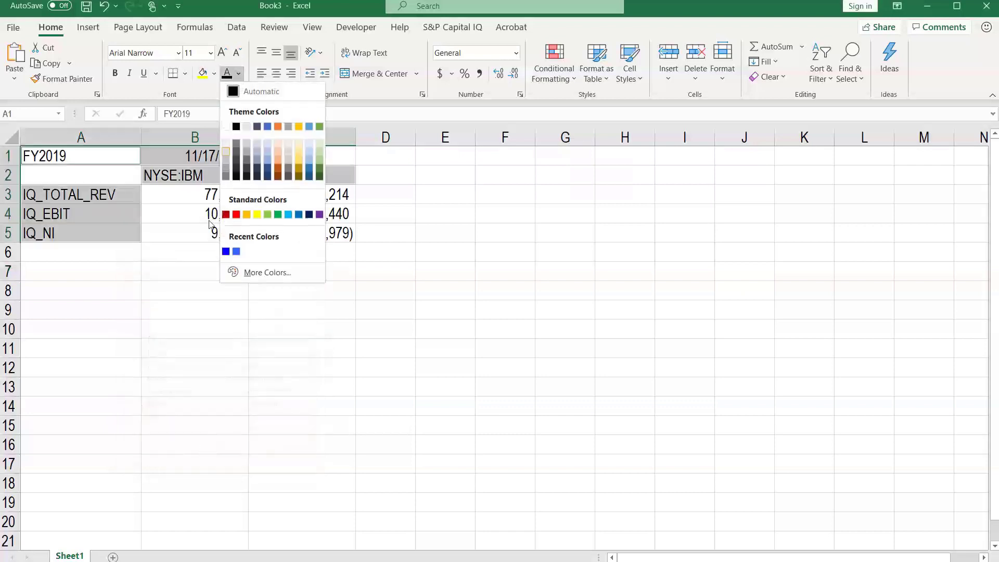
pyautogui.click(226, 252)
pyautogui.click(223, 313)
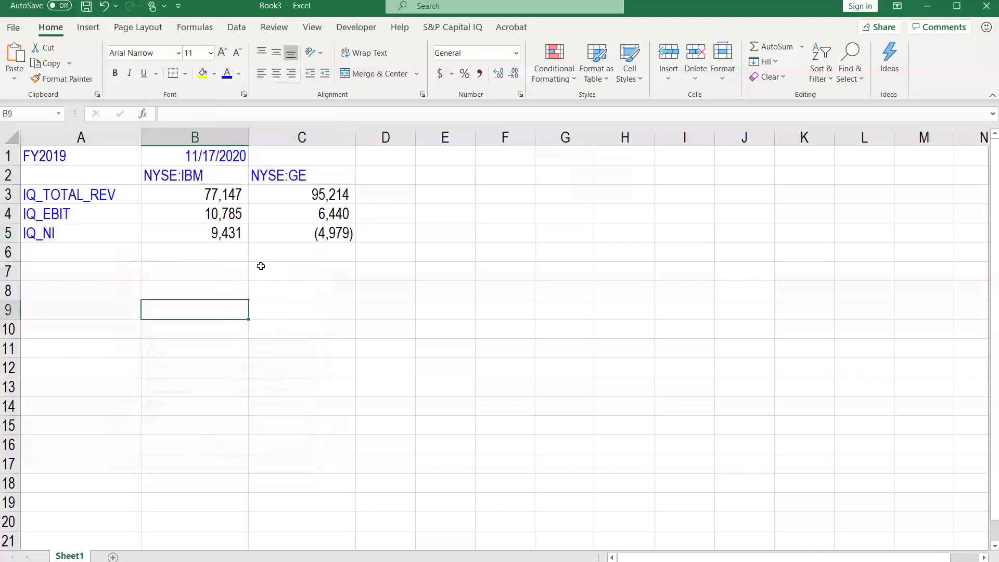
# Check the copied revenue, EBIT and net income formulas cell by cell with F2
pyautogui.doubleClick(234, 198)
pyautogui.press('Tab')
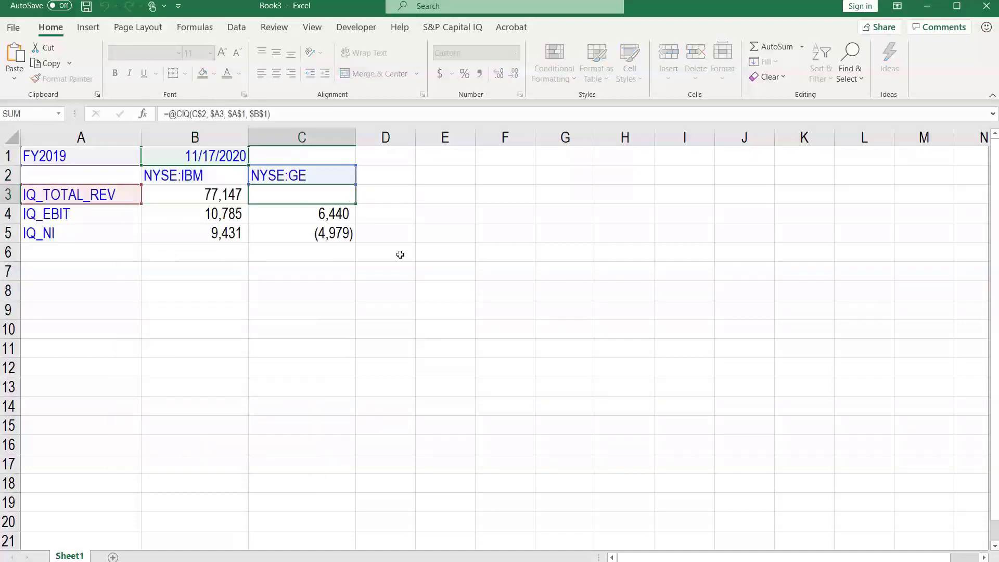
pyautogui.press('F2')
pyautogui.press('Return')
pyautogui.press('F2')
pyautogui.press('Return')
pyautogui.press('Left')
pyautogui.press('F2')
pyautogui.hotkey('ctrl', 'Return')
pyautogui.hotkey('ctrl', 'Return')
pyautogui.press('Up')
pyautogui.press('Up')
pyautogui.press('F2')
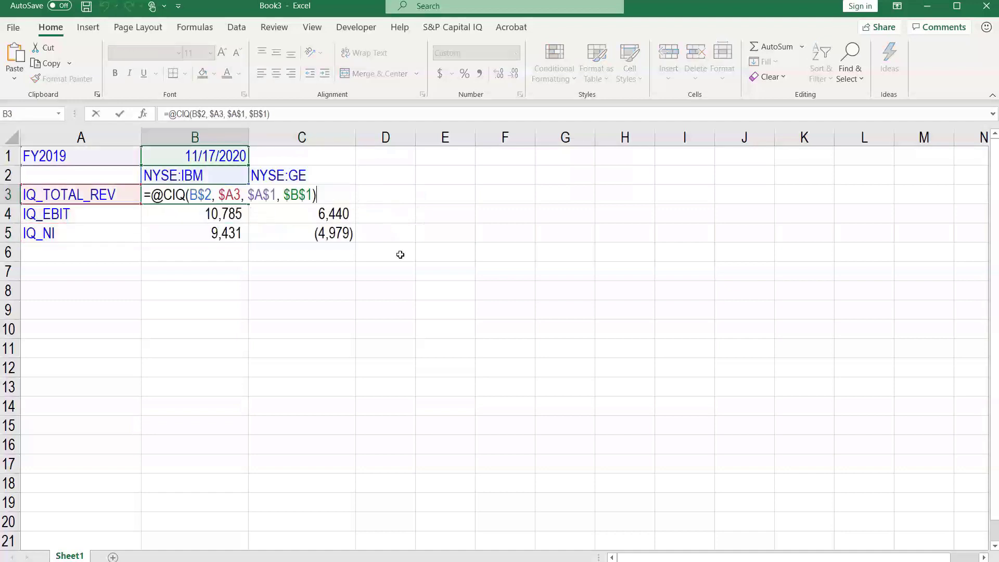
pyautogui.press('Tab')
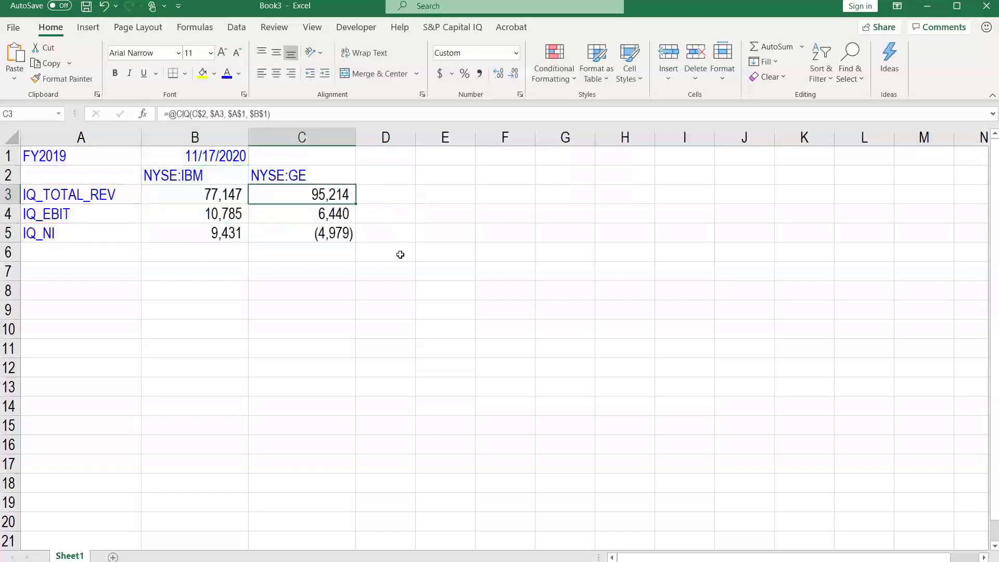
# Change the period in A1 from FY2019 to FY2018 so the figures recalculate
pyautogui.press('Up')
pyautogui.press('Left')
pyautogui.press('Up')
pyautogui.press('Left')
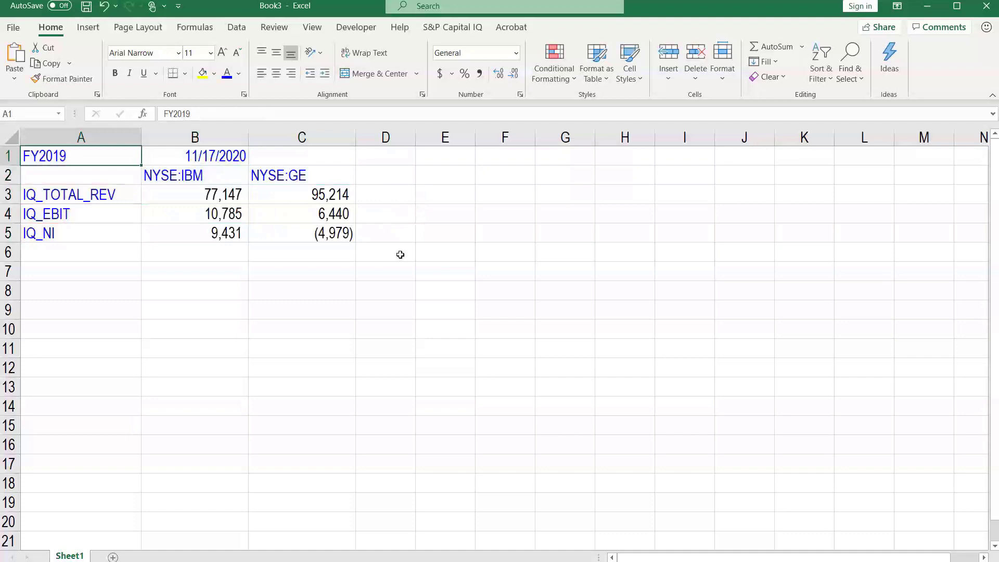
pyautogui.click(234, 113)
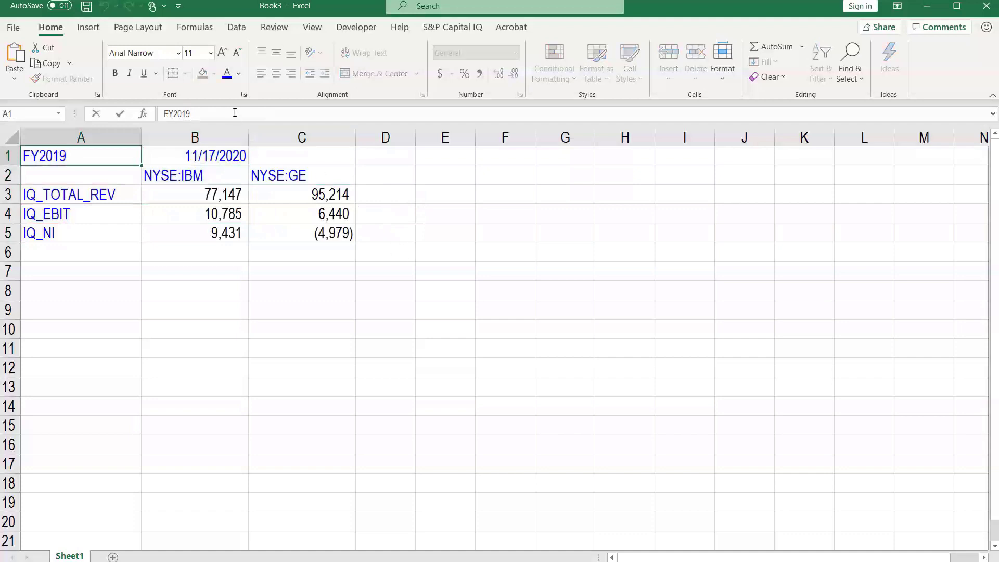
pyautogui.press('BackSpace')
pyautogui.write('8')
pyautogui.hotkey('ctrl', 'Return')
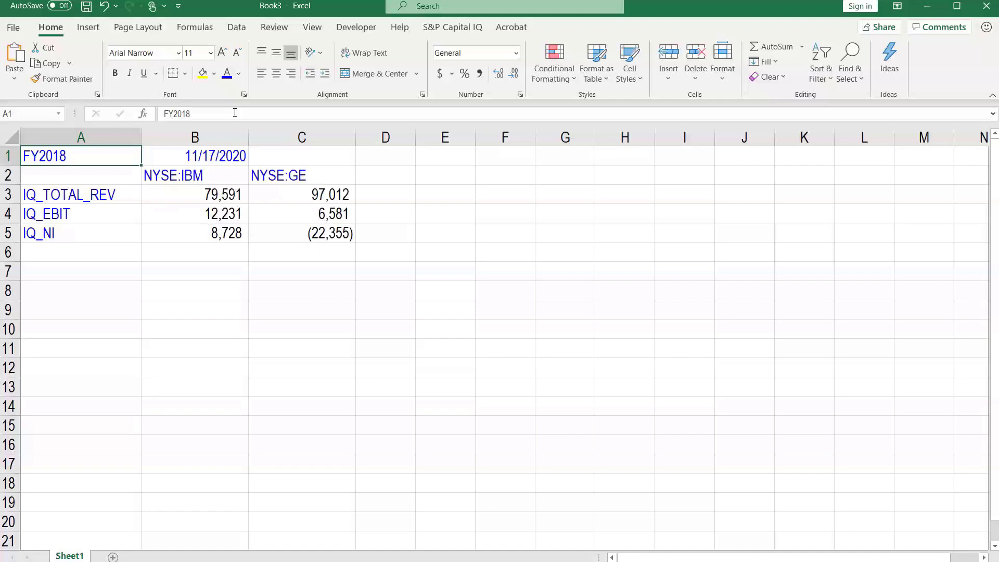
# Change C2's ticker to NYSE:GS and right-align the NA result in C4
pyautogui.click(302, 175)
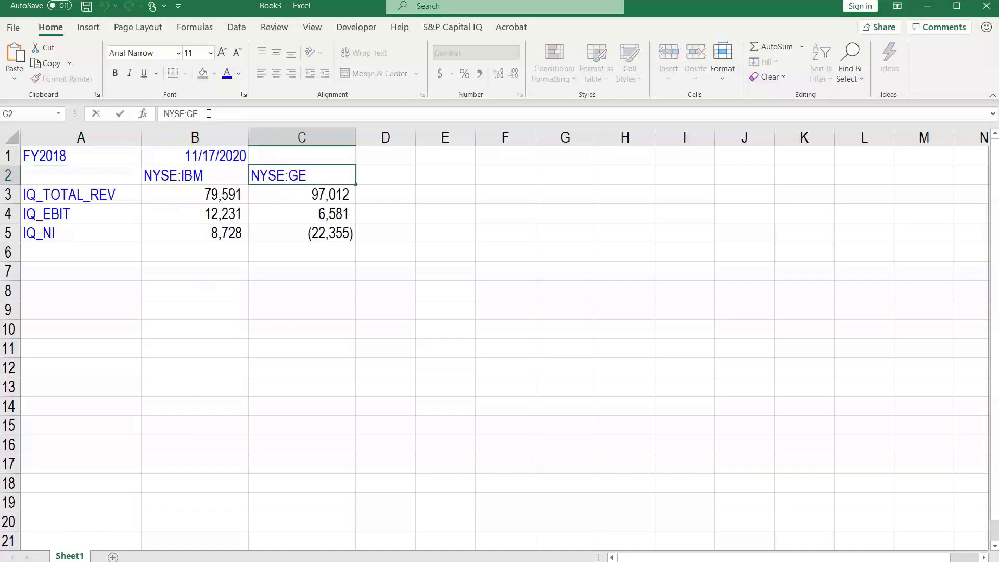
pyautogui.press('BackSpace')
pyautogui.write('S')
pyautogui.hotkey('ctrl', 'Return')
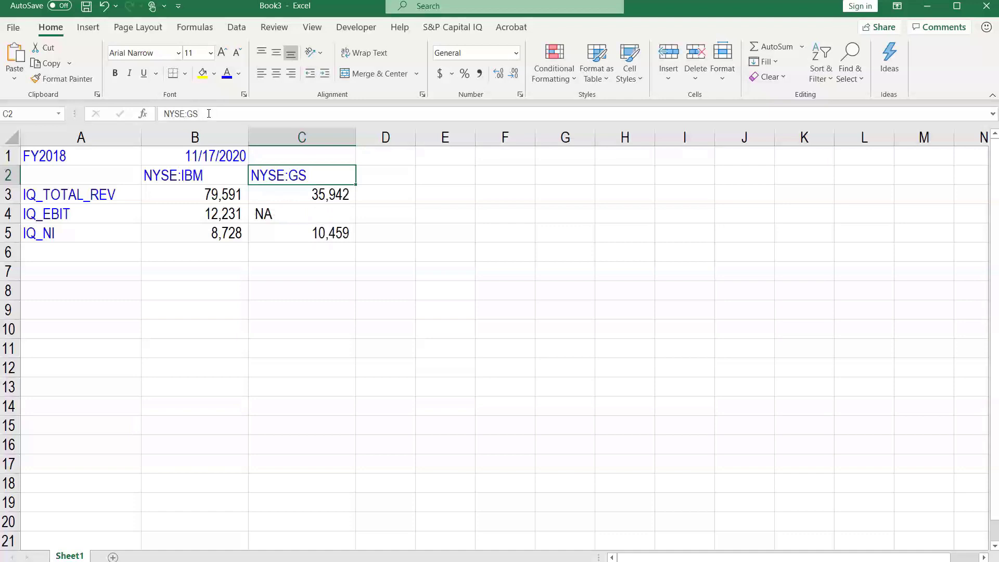
pyautogui.press('Down')
pyautogui.press('Down')
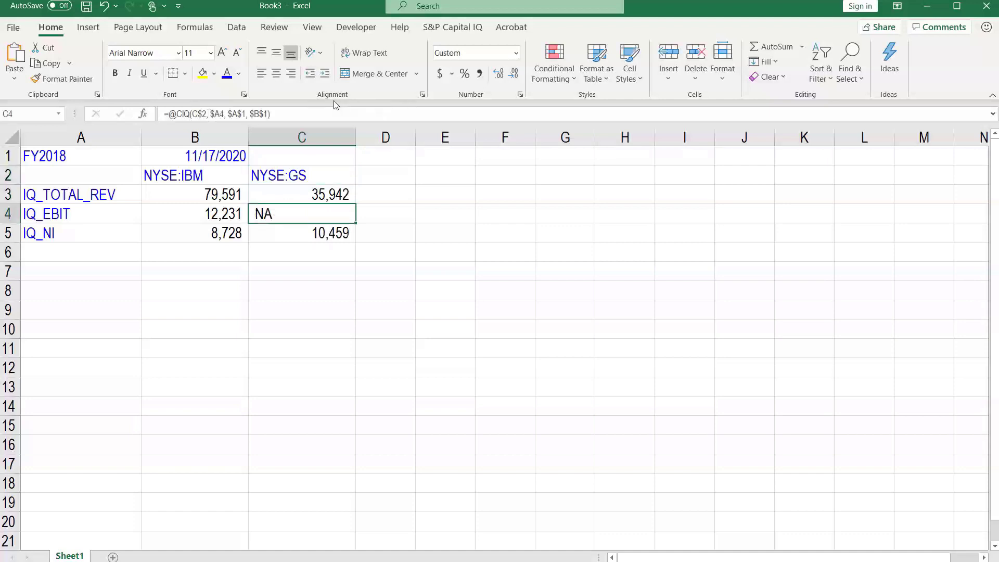
pyautogui.click(291, 73)
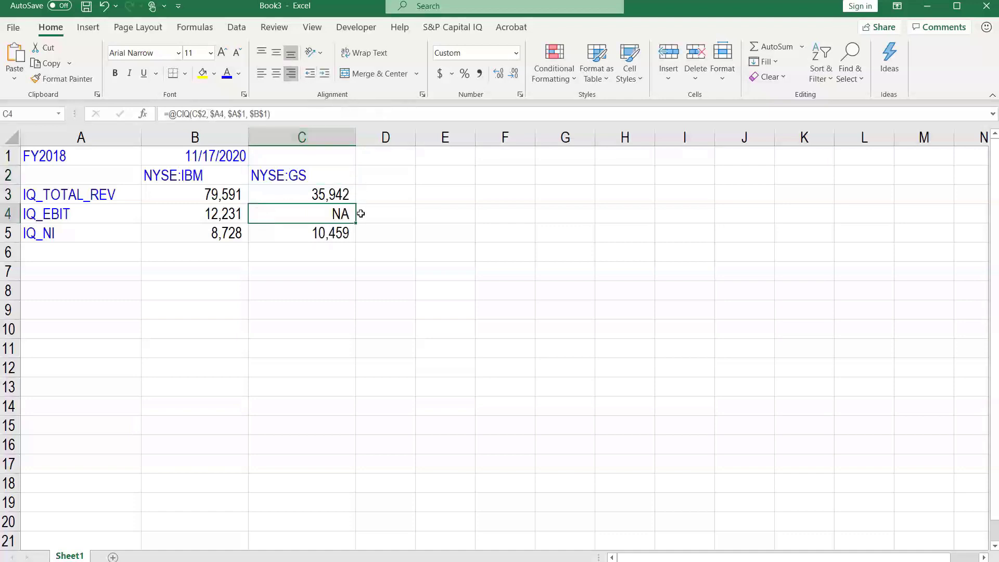
pyautogui.click(109, 215)
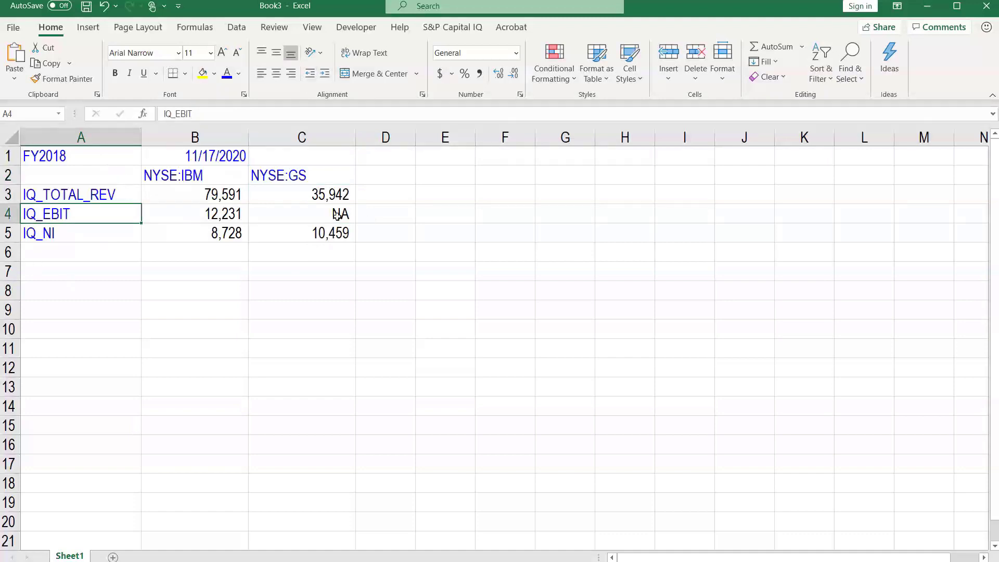
# Set the second ticker back to NYSE:GE so column C shows GE's FY2018 figures
pyautogui.click(312, 177)
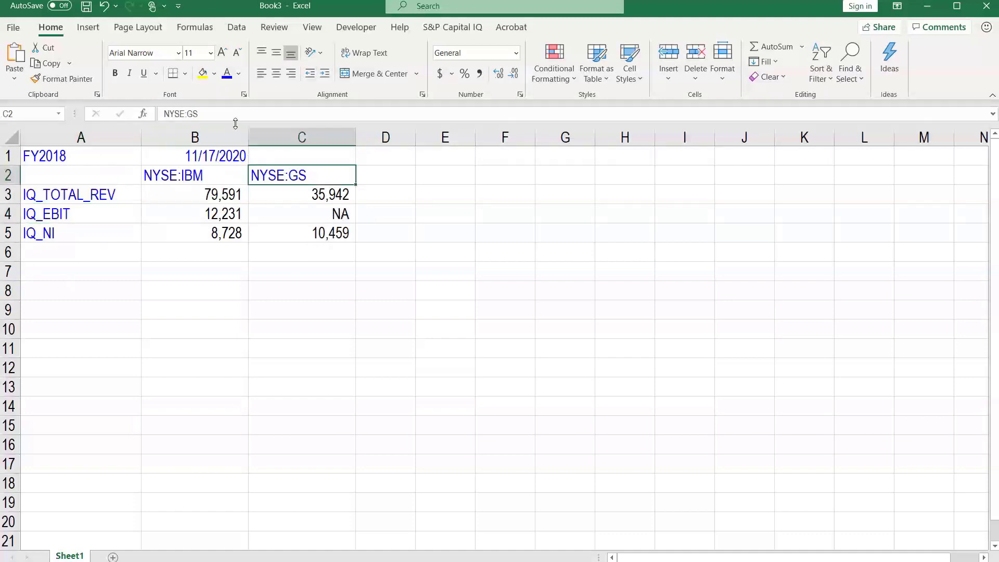
pyautogui.press('BackSpace')
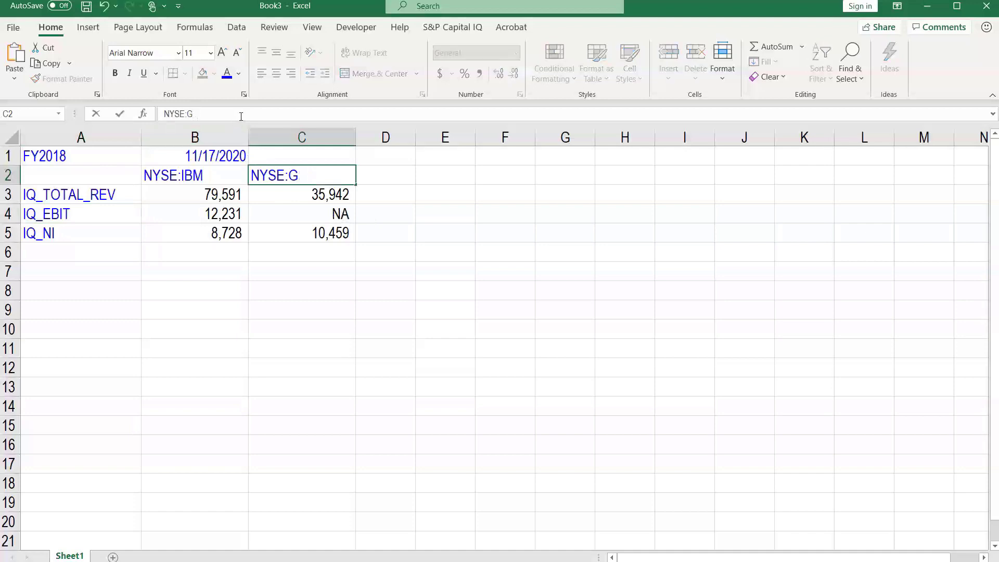
pyautogui.write('E')
pyautogui.press('Return')
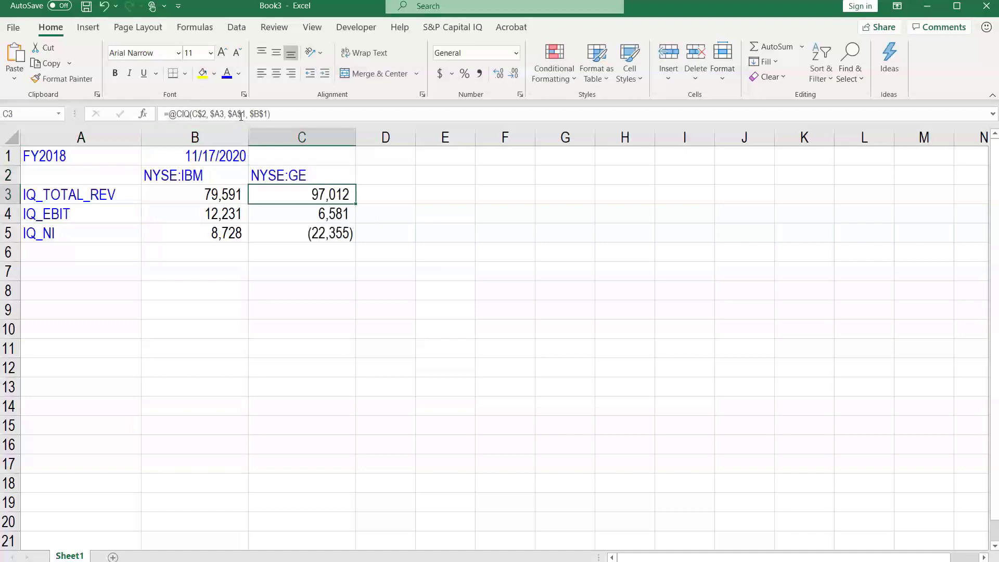
pyautogui.press('Left')
pyautogui.press('Down')
pyautogui.press('Down')
pyautogui.press('Down')
pyautogui.press('Left')
# Insert a new row 3 and put a Capital IQ Company Name formula referencing B2 in B3
pyautogui.press('Up')
pyautogui.press('Up')
pyautogui.press('Up')
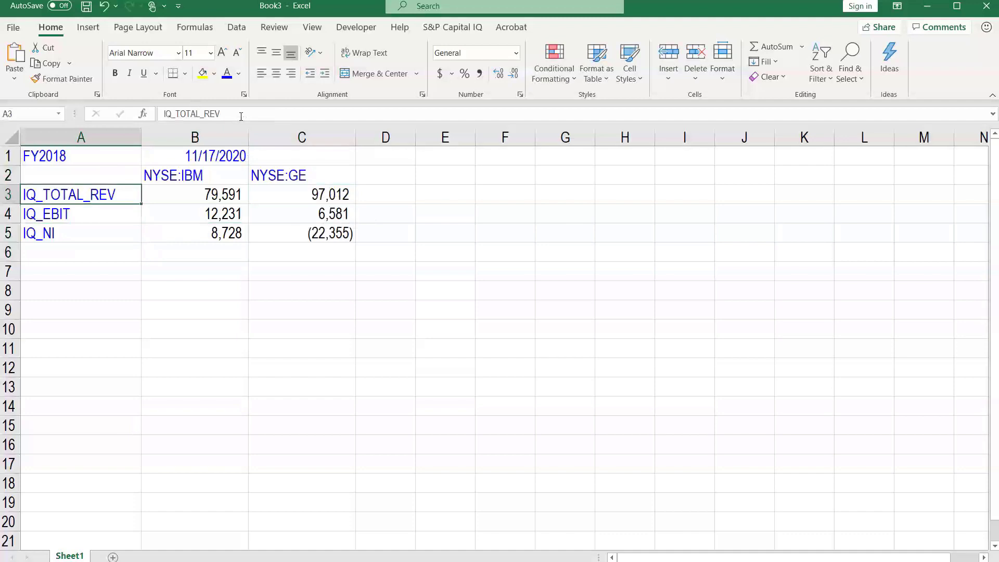
pyautogui.hotkey('ctrl', '+')
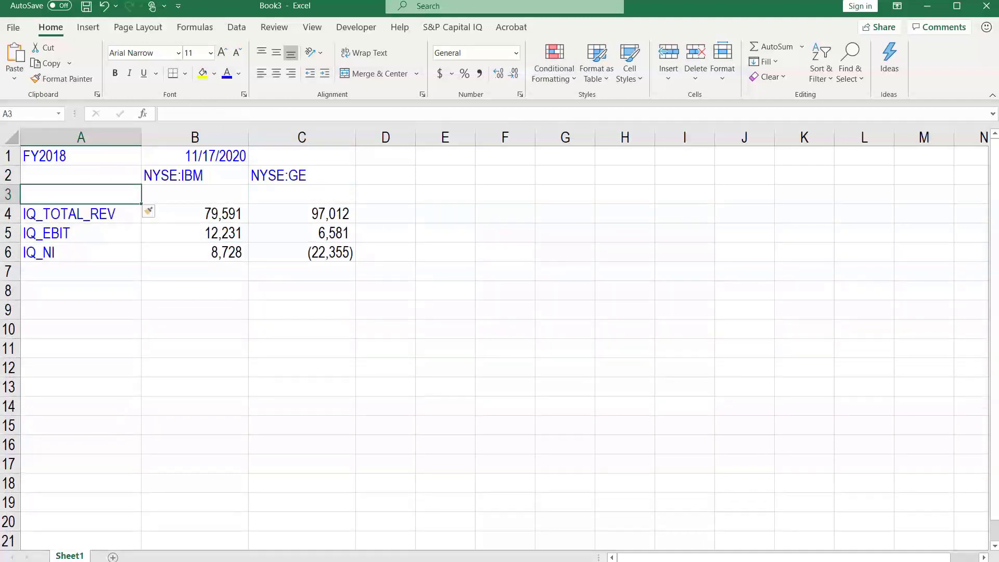
pyautogui.click(435, 29)
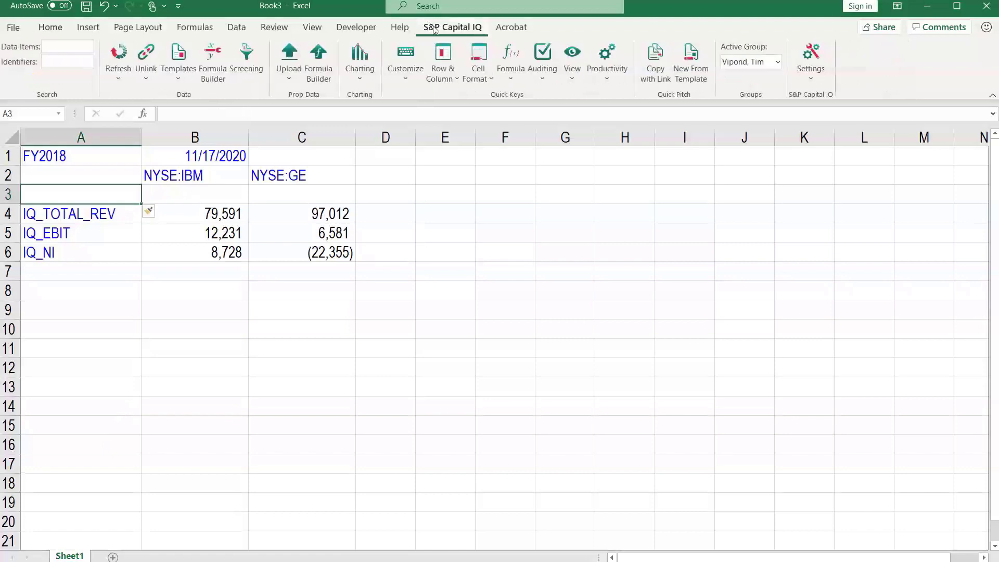
pyautogui.click(212, 62)
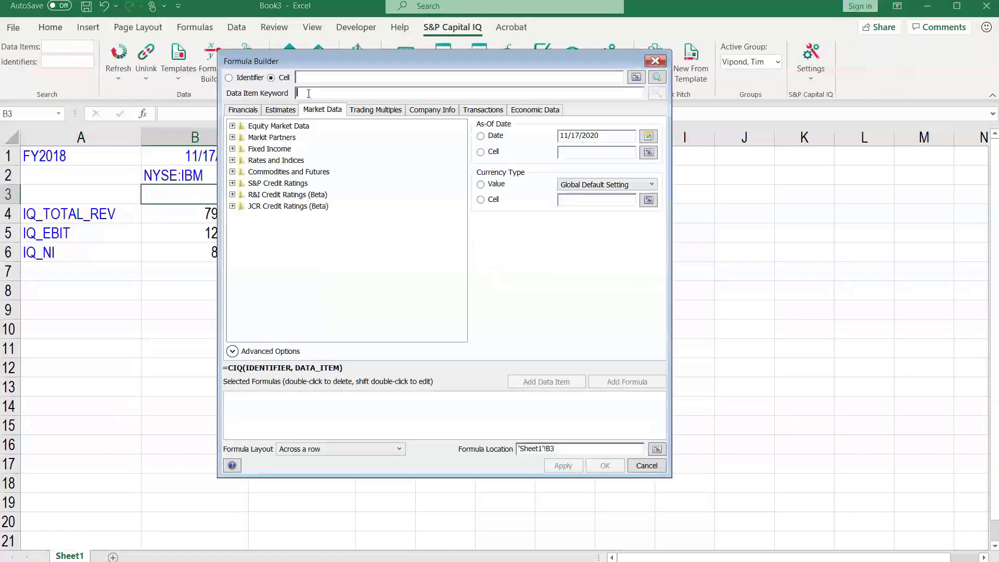
pyautogui.write('comp')
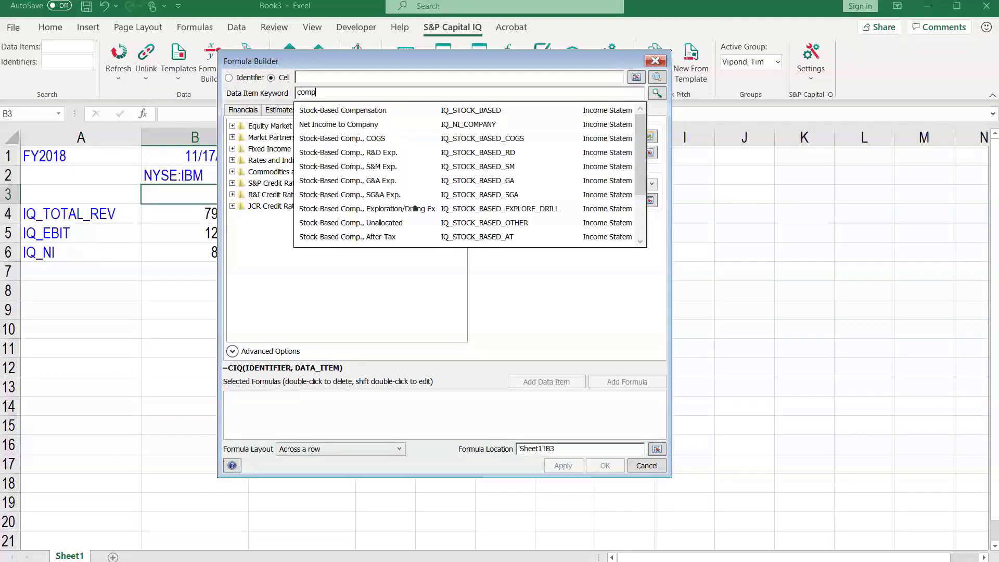
pyautogui.write('any na')
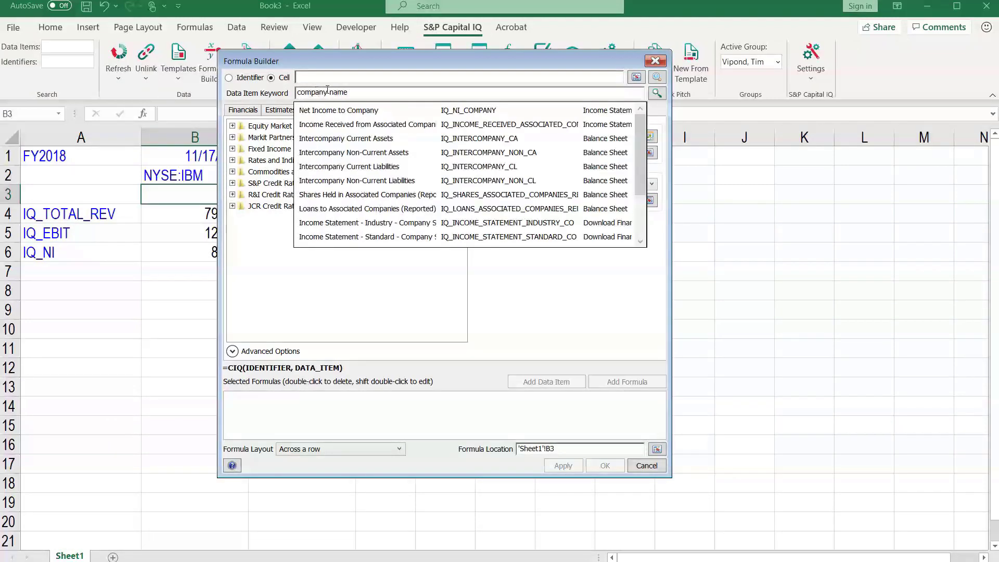
pyautogui.write('me')
pyautogui.click(335, 125)
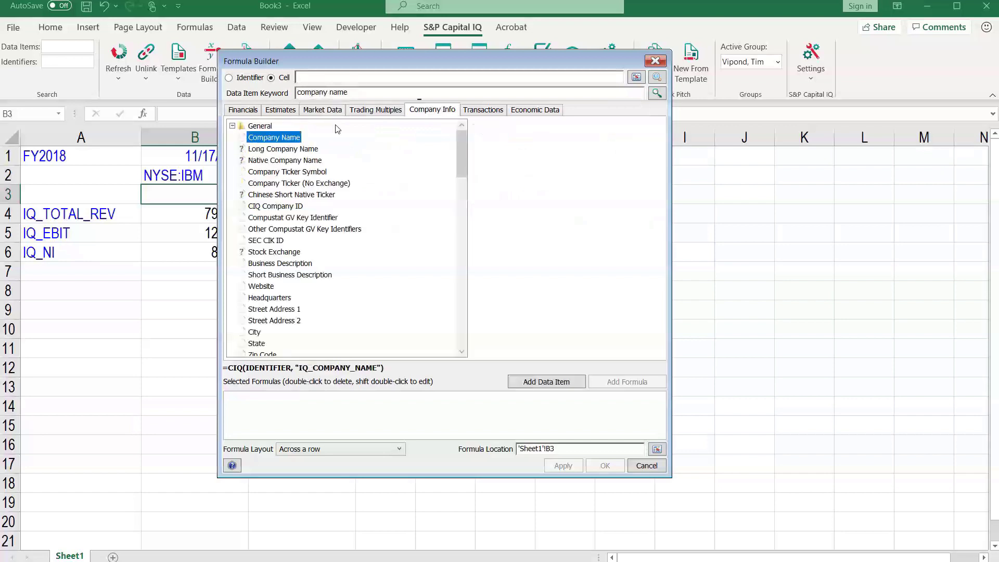
pyautogui.click(190, 175)
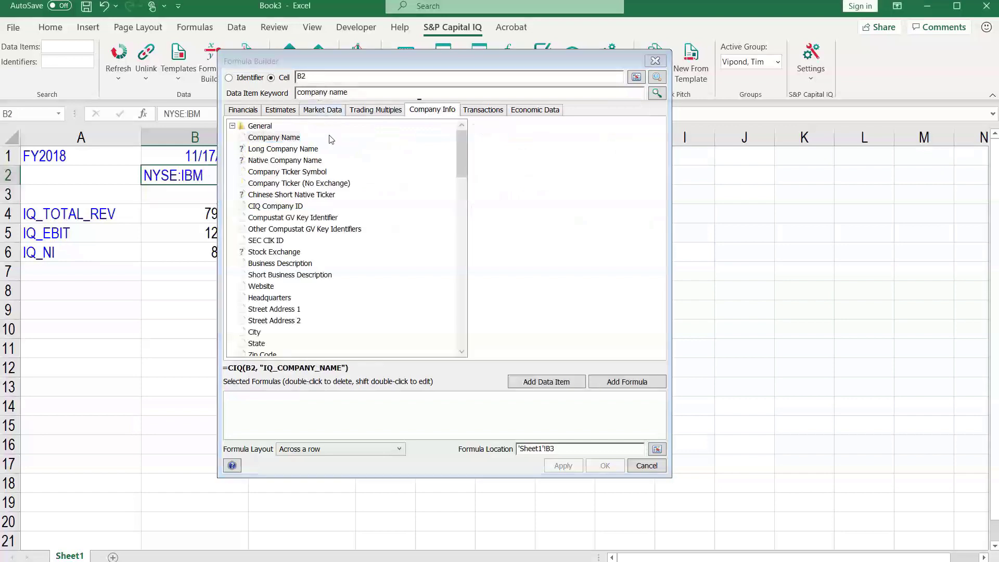
pyautogui.click(286, 141)
pyautogui.doubleClick(285, 141)
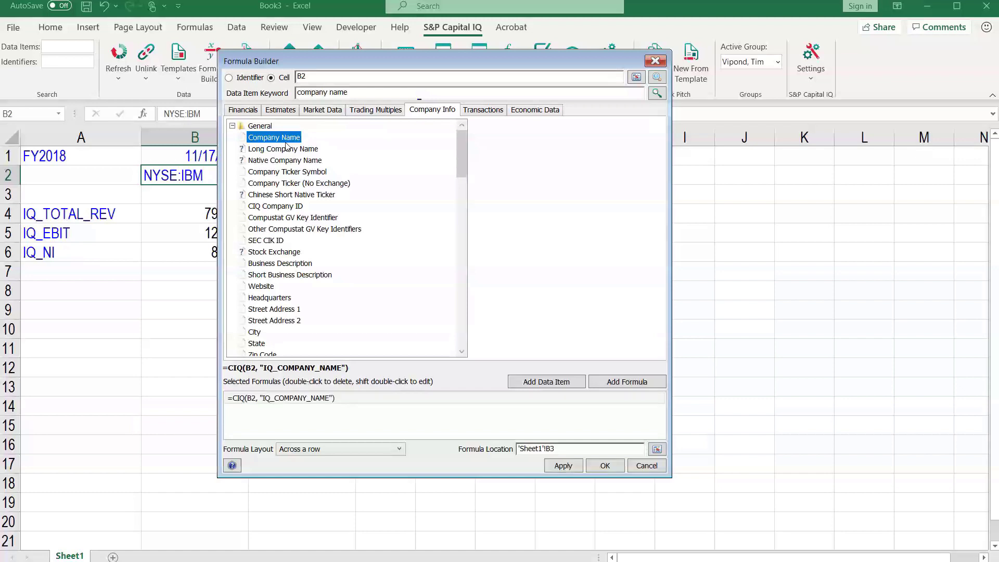
pyautogui.click(604, 466)
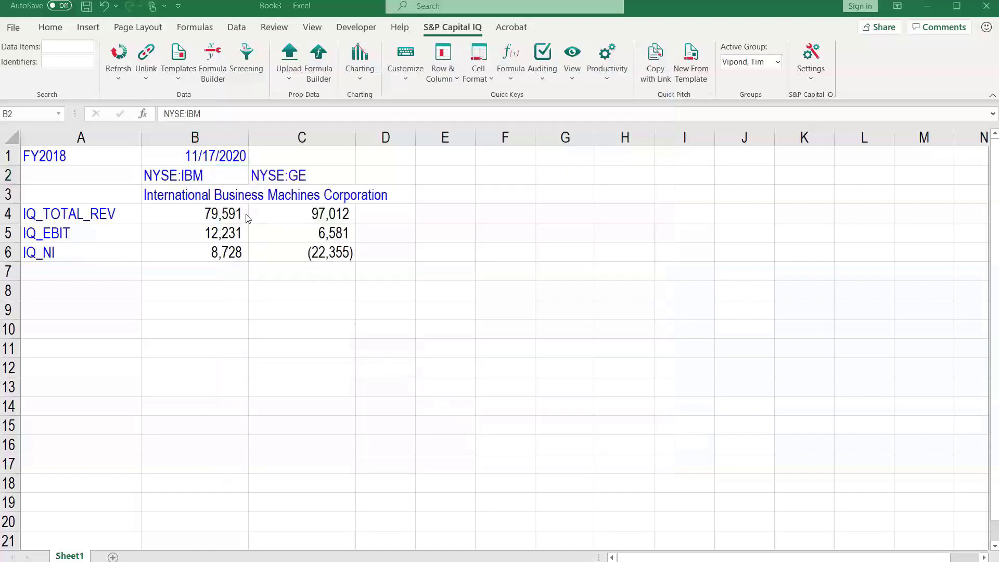
# Fill B3's company-name formula right into C3 to show General Electric Company
pyautogui.click(229, 204)
pyautogui.click(354, 194)
pyautogui.hotkey('ctrl', 'r')
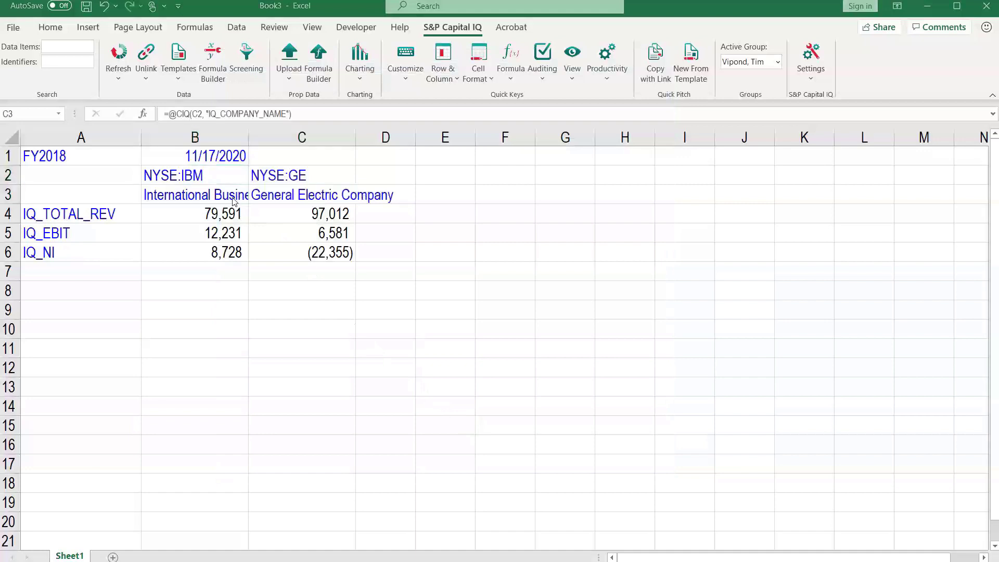
# Set the font colour of the company names in B3:C3 to black
pyautogui.click(232, 197)
pyautogui.hotkey('shift', 'Right')
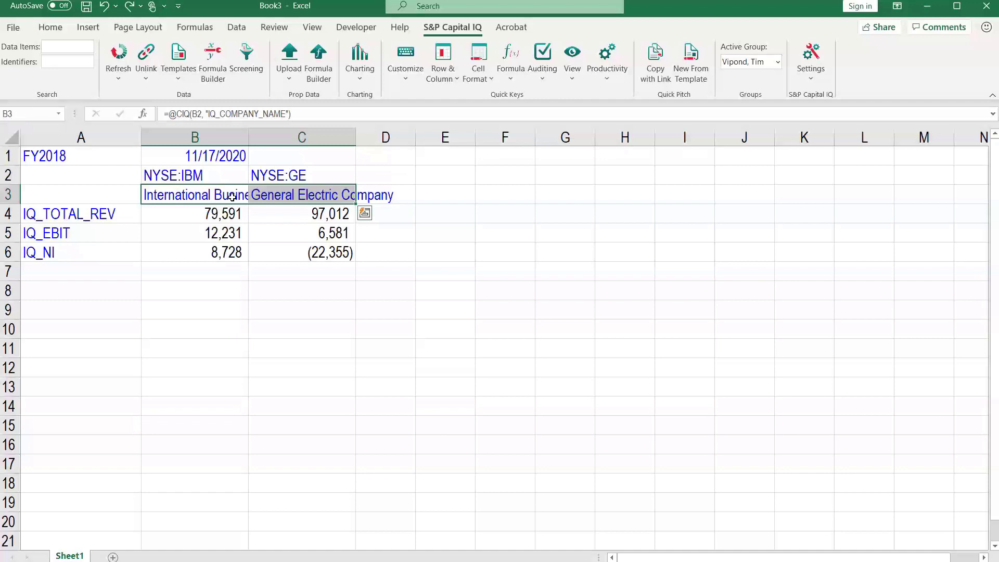
pyautogui.click(308, 306)
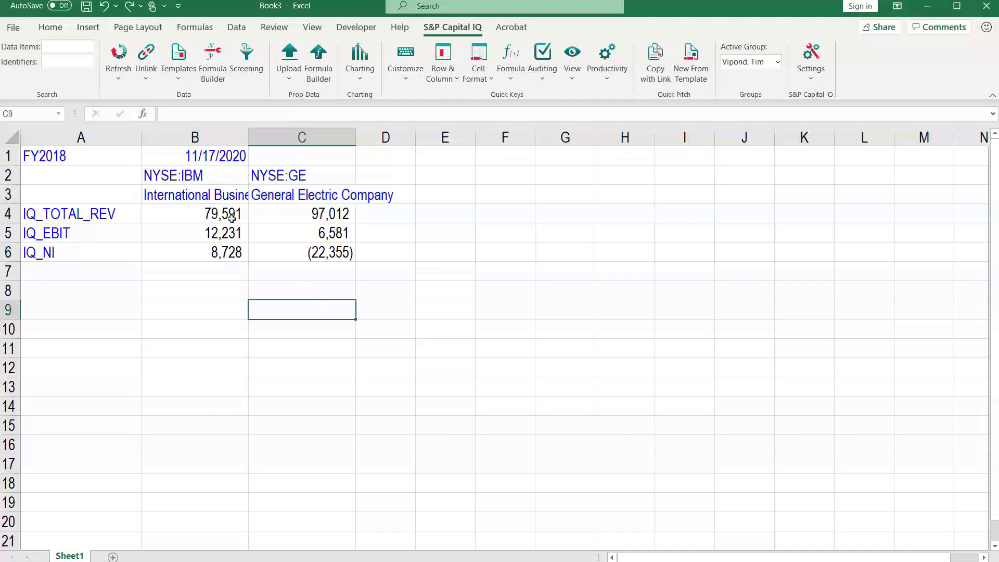
pyautogui.moveTo(224, 195); pyautogui.dragTo(270, 192)
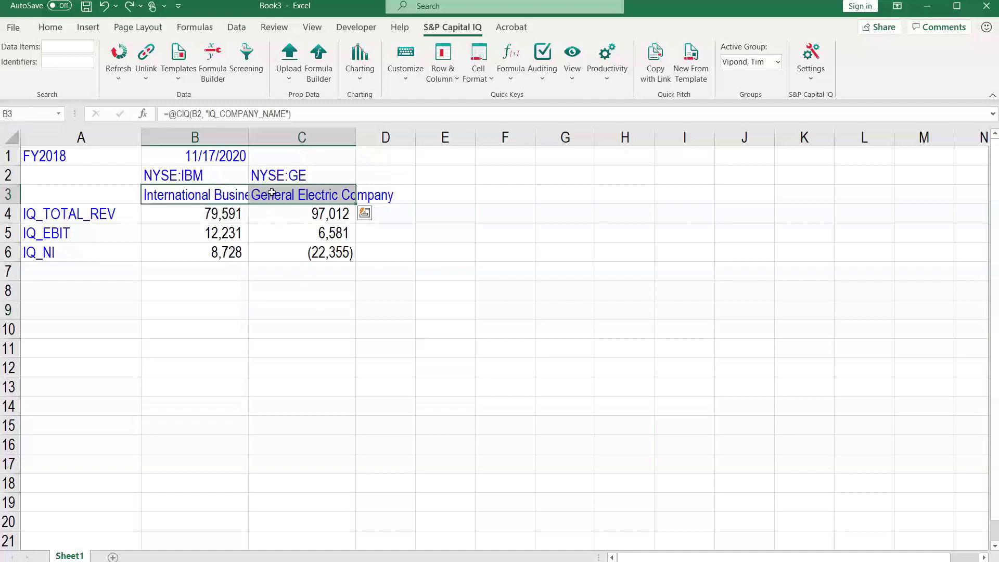
pyautogui.click(50, 27)
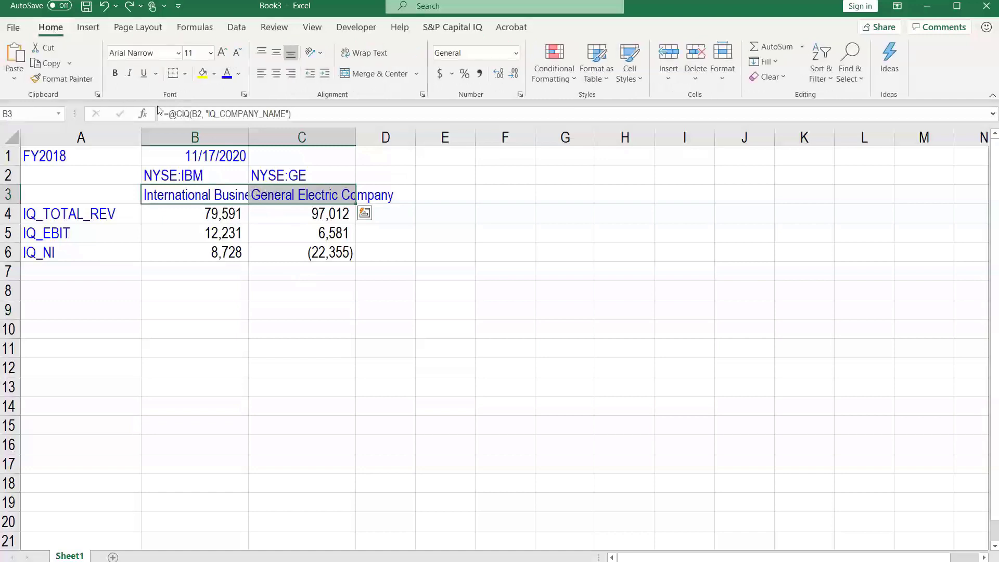
pyautogui.click(240, 74)
pyautogui.click(234, 91)
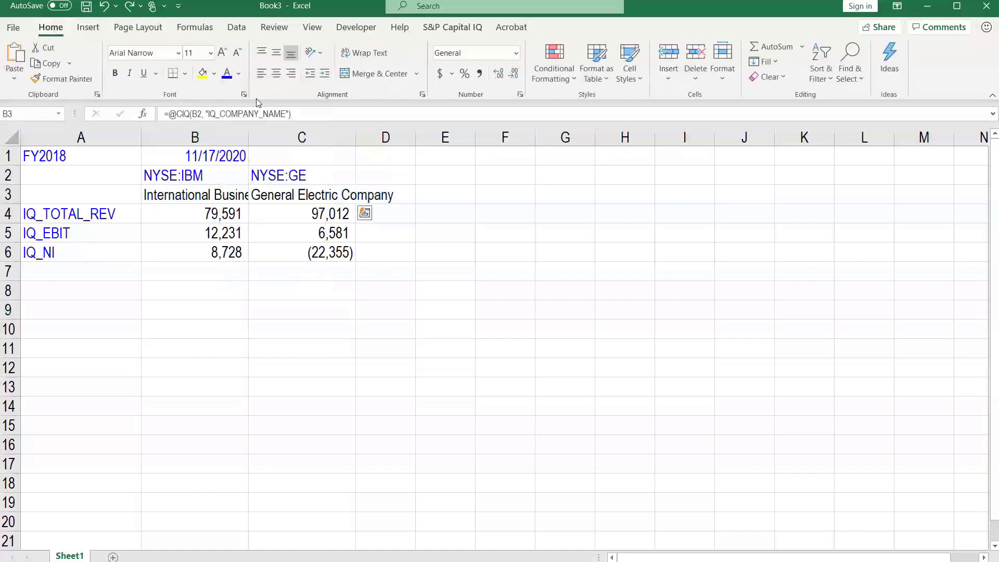
pyautogui.click(297, 312)
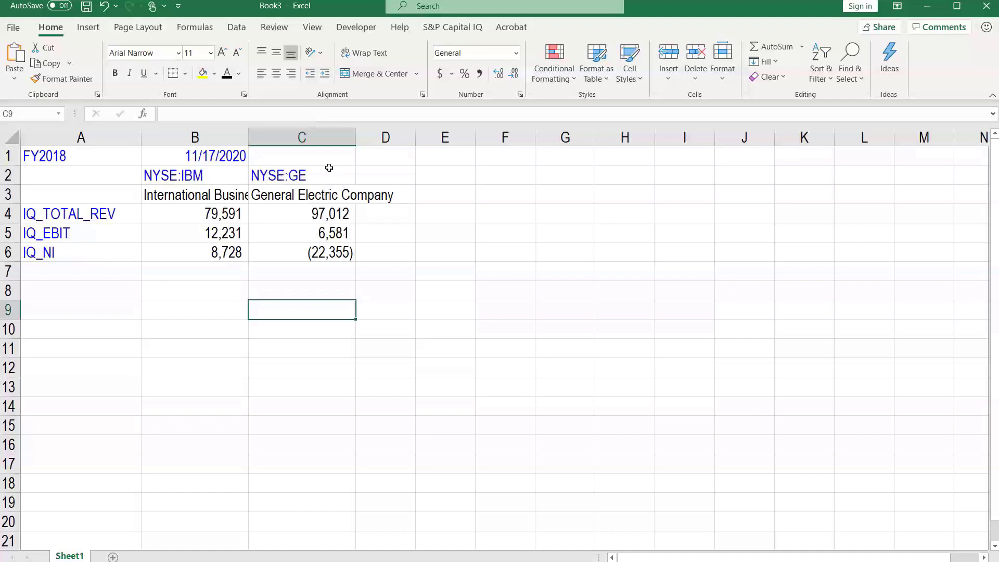
# Inspect the company-name formulas in B3 and C3 without changing them
pyautogui.moveTo(225, 216); pyautogui.dragTo(312, 255)
pyautogui.click(279, 289)
pyautogui.click(283, 196)
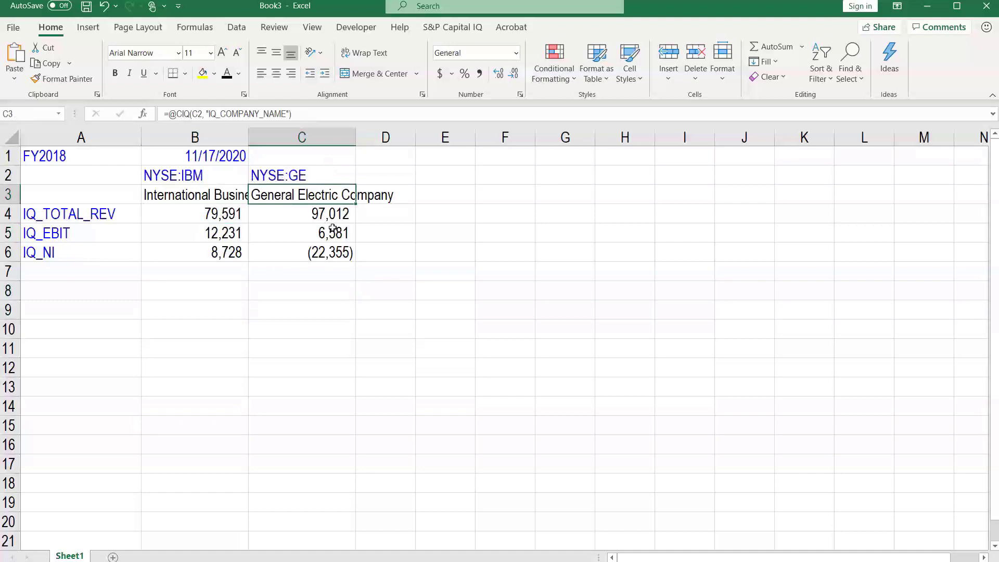
pyautogui.press('F2')
pyautogui.press('Escape')
pyautogui.press('Left')
pyautogui.press('F2')
pyautogui.press('Escape')
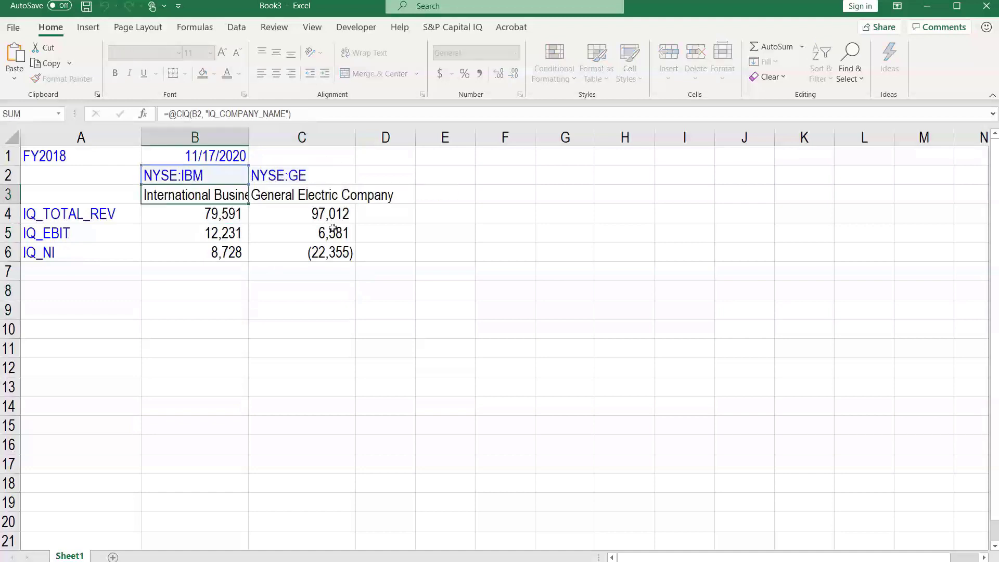
pyautogui.press('Right')
pyautogui.press('F2')
pyautogui.press('Escape')
pyautogui.press('Left')
pyautogui.hotkey('shift', 'Right')
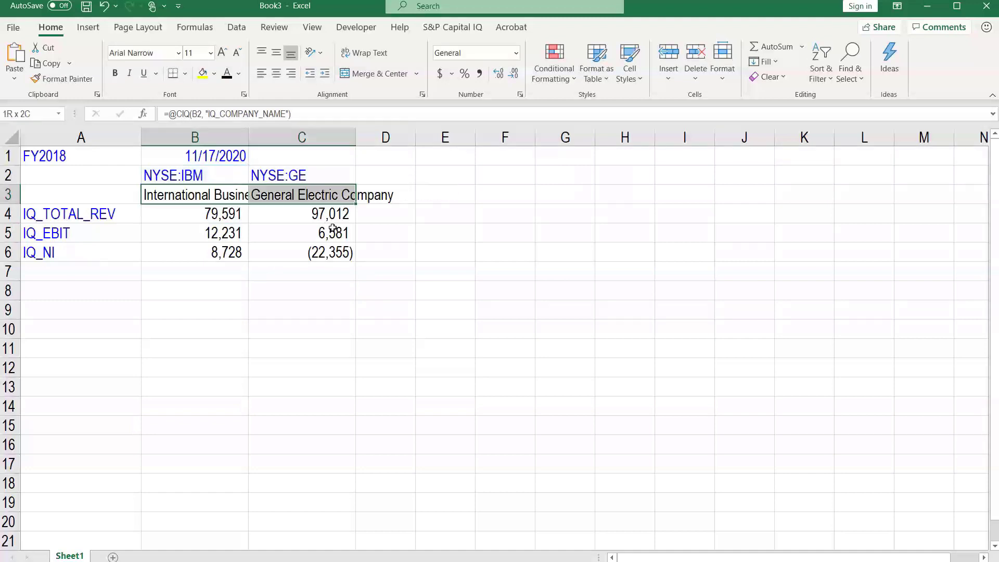
pyautogui.press('Right')
pyautogui.press('Left')
pyautogui.press('Left')
pyautogui.press('Up')
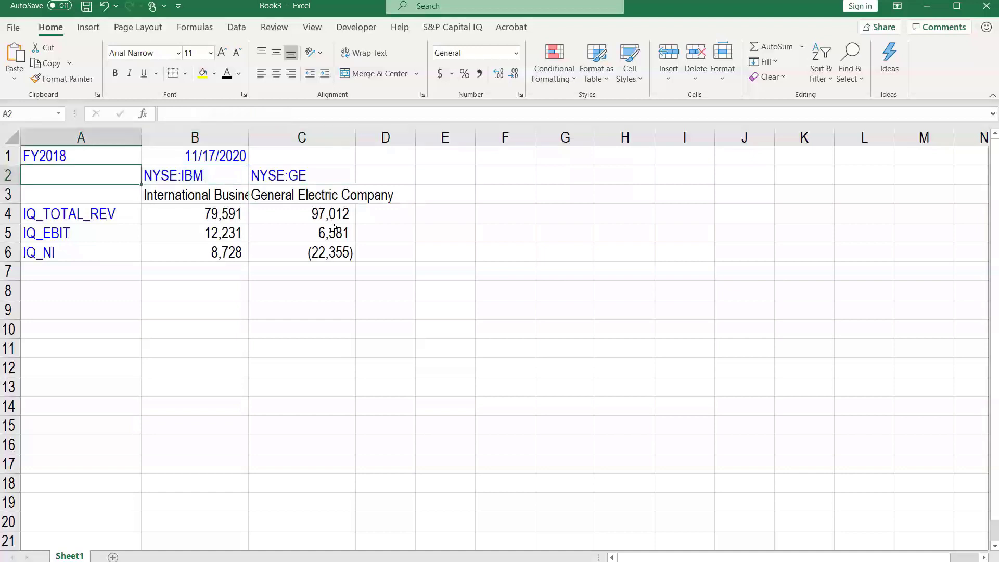